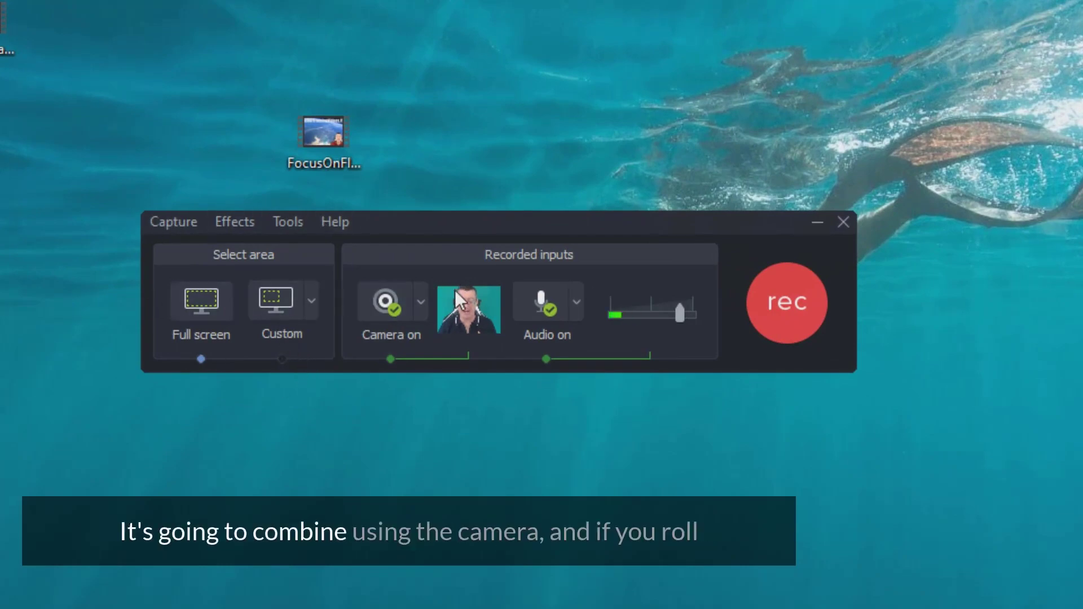
- Set Camtasia Recorder to full-screen capture with both Camera on and Audio on
mouse_move(468, 321)
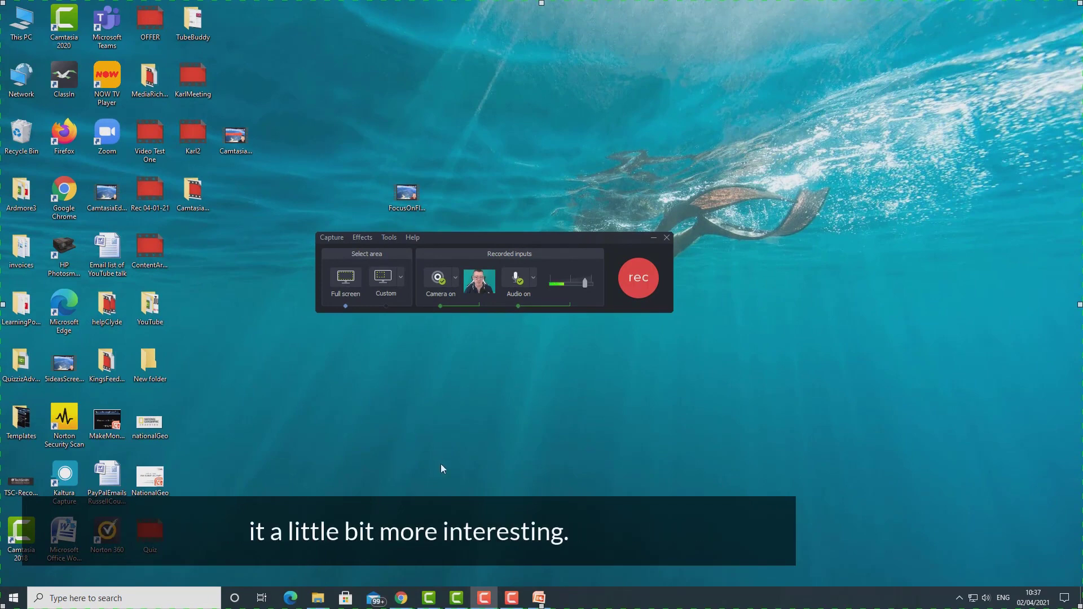
- Bring PowerPoint forward and mark a custom 1140×790 recording area around the slide, recorder moved to top
click(539, 598)
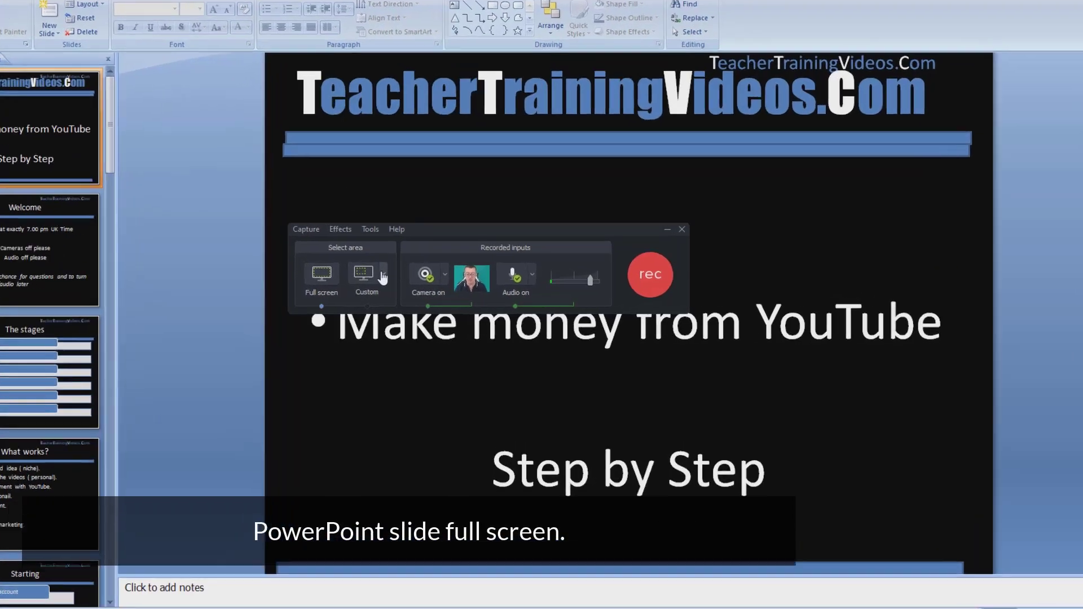
click(383, 276)
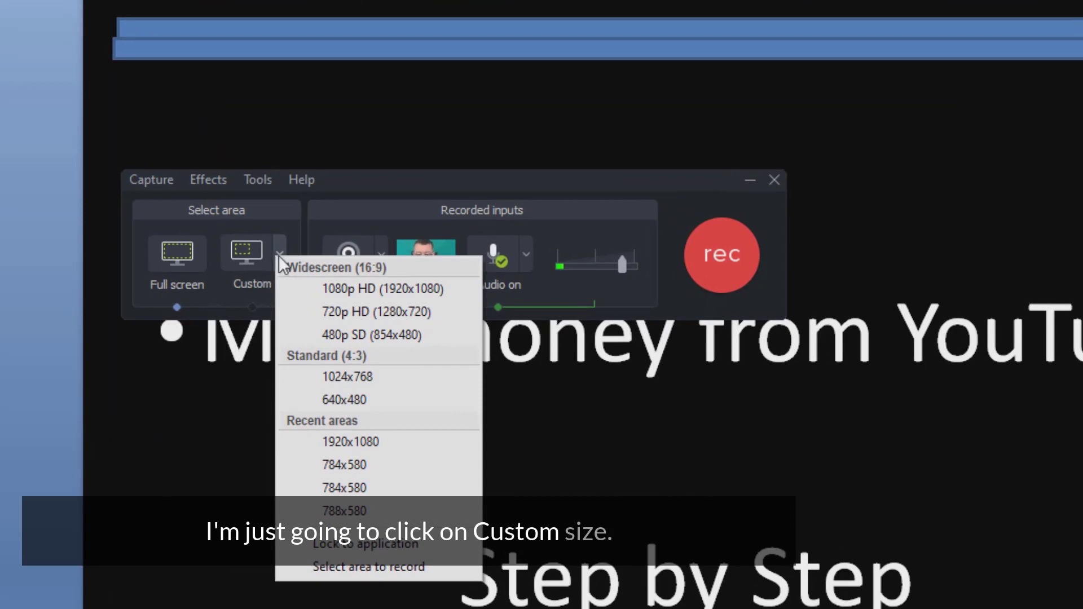
click(361, 567)
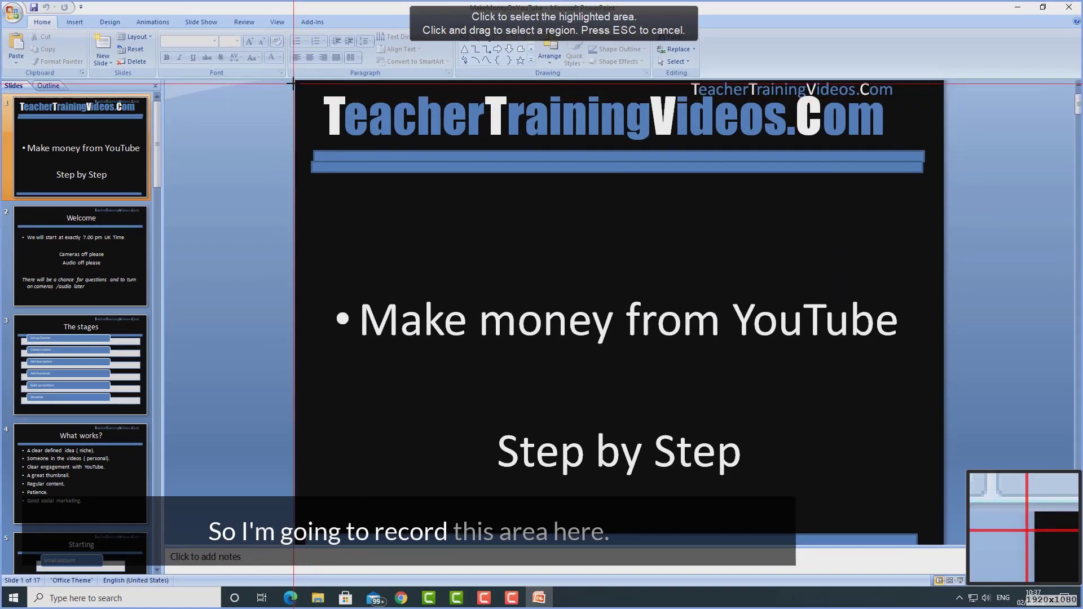
drag(293, 83, 934, 526)
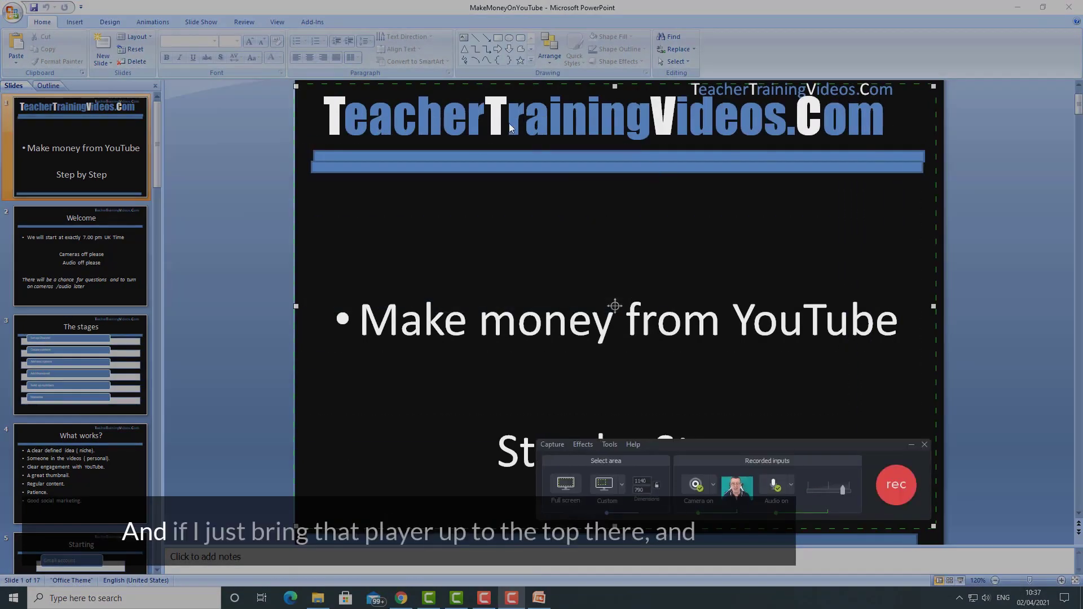
drag(718, 448, 529, 11)
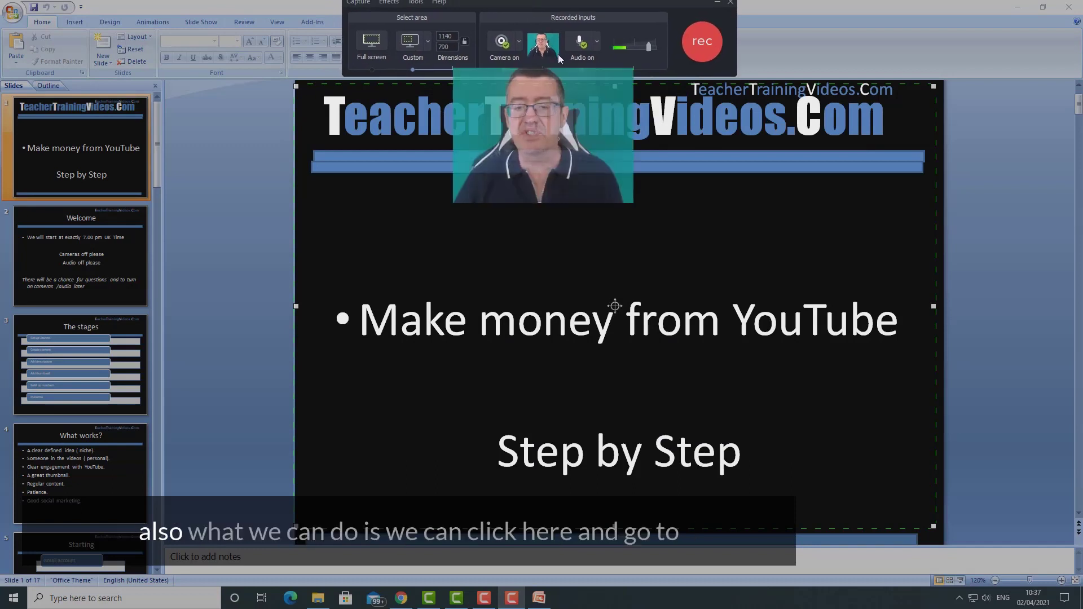
- Open the webcam's device properties and nudge the Camera Control zoom up slightly
click(519, 42)
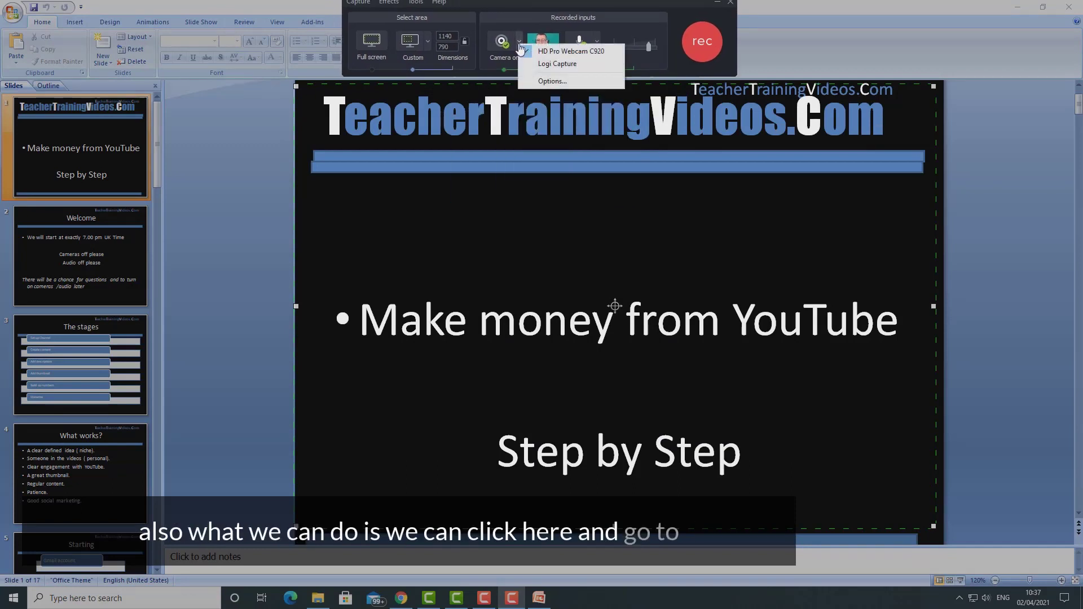
click(547, 81)
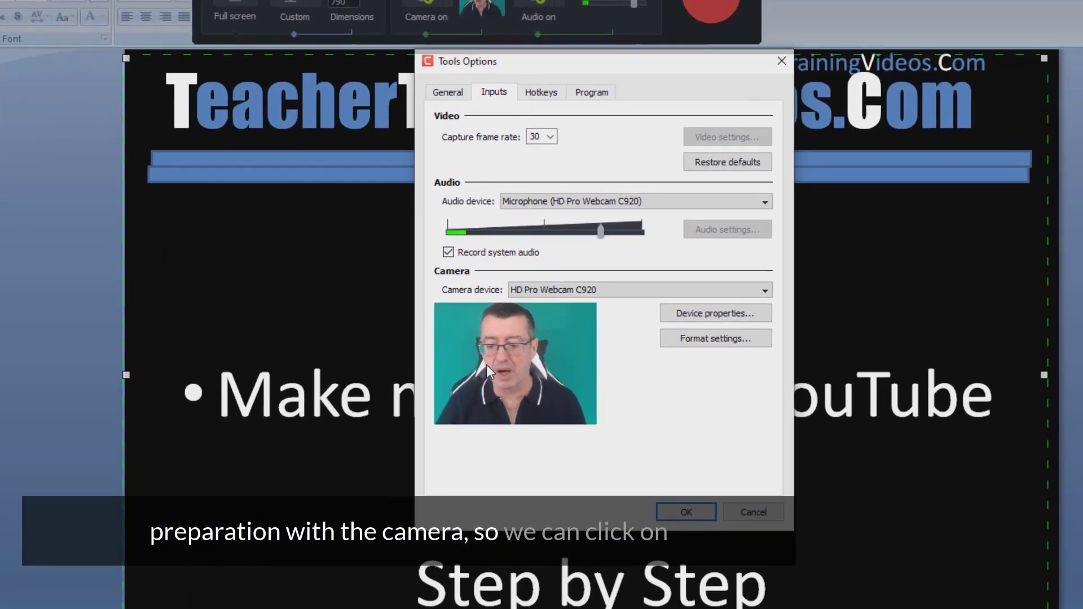
click(722, 320)
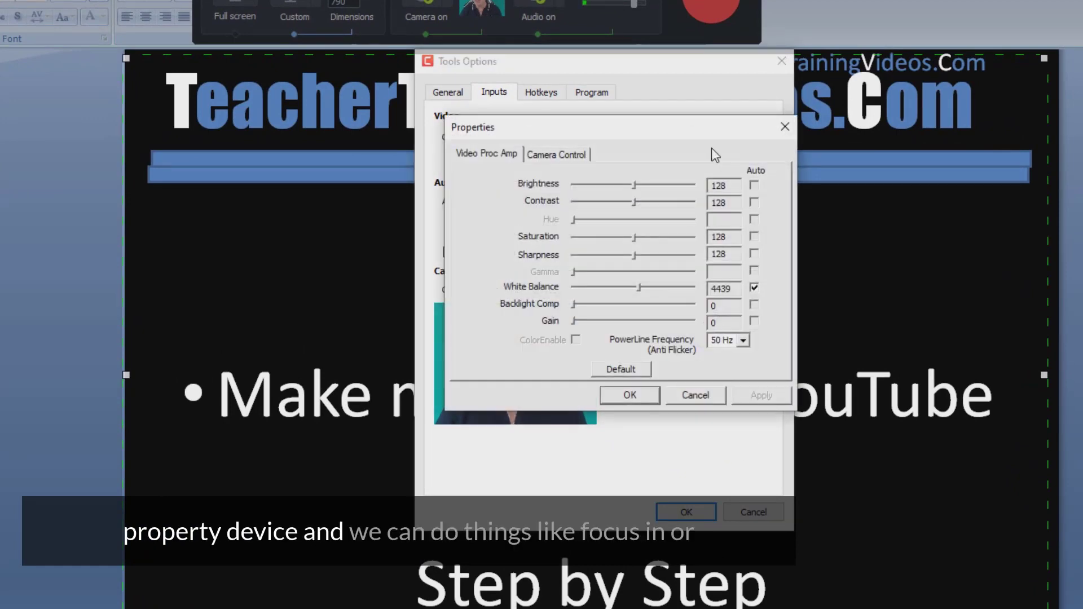
click(558, 154)
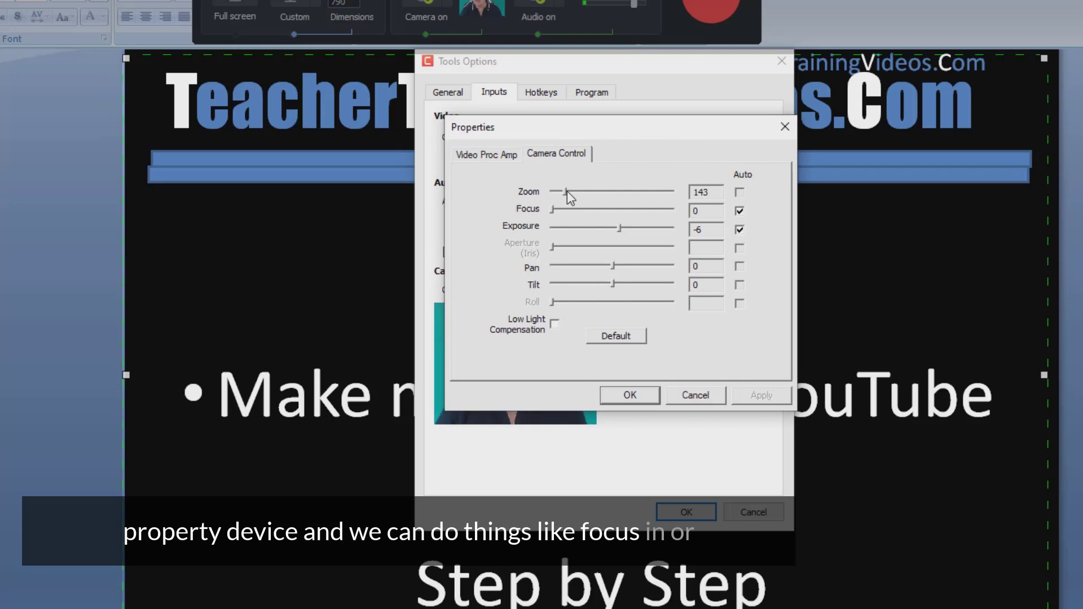
drag(566, 192, 559, 193)
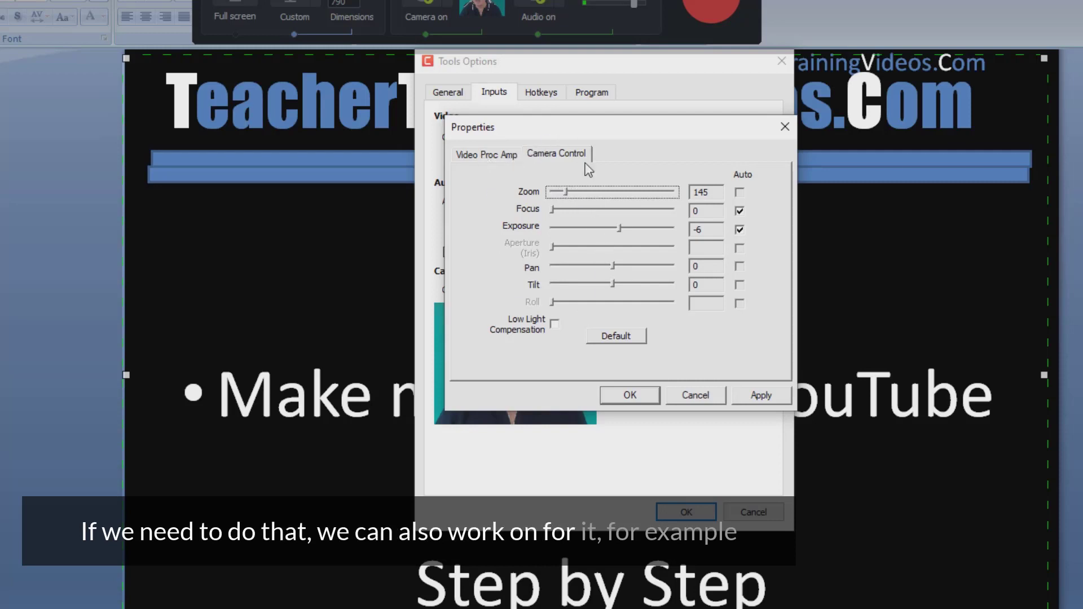
click(568, 160)
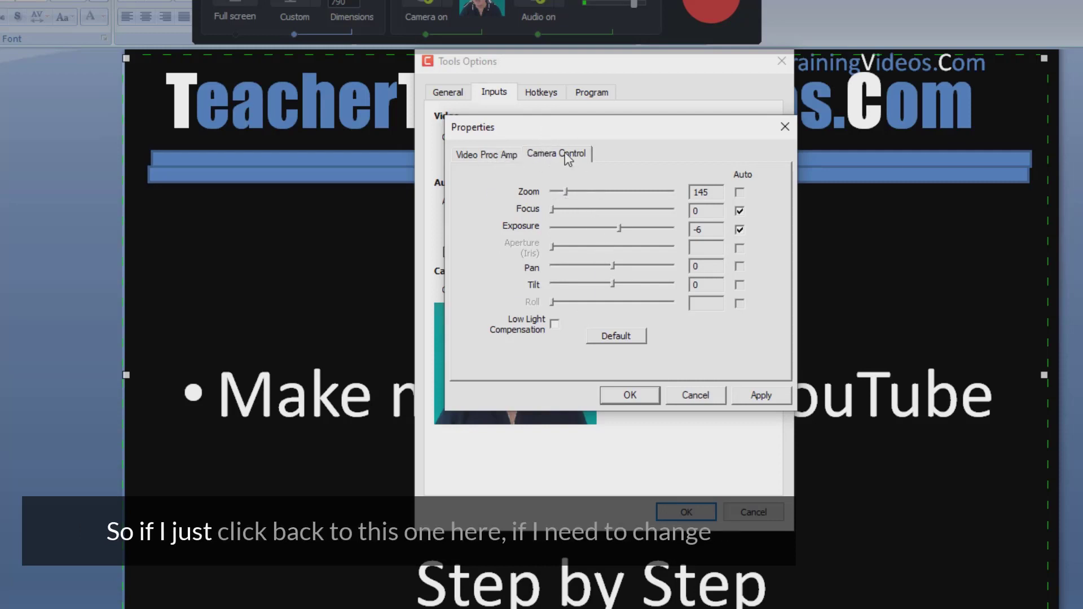
- Check the webcam's colour settings, then lower the zoom to 124 and apply it
click(503, 158)
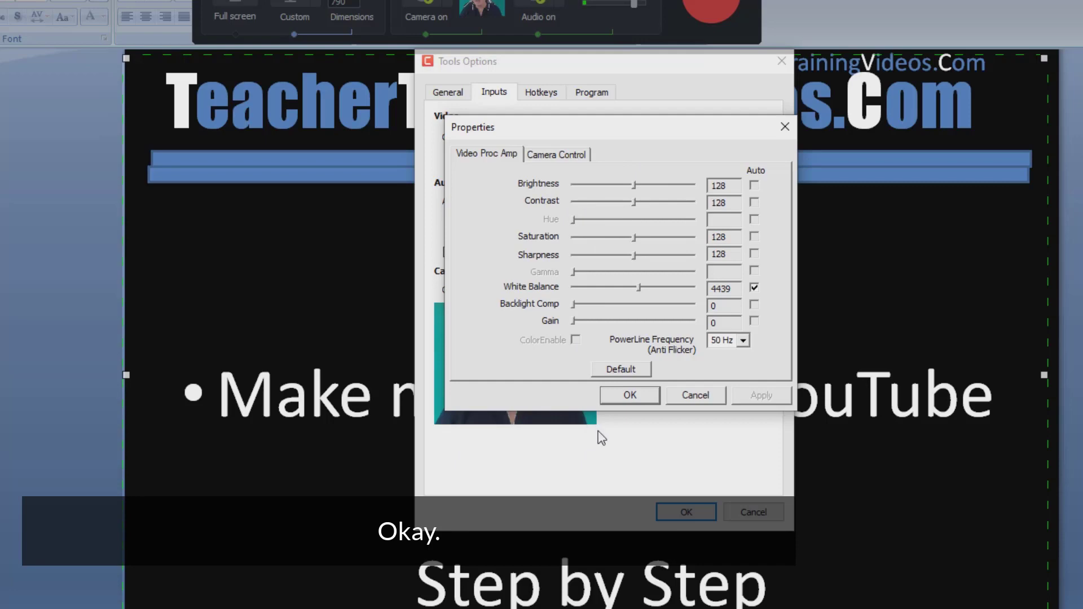
click(559, 155)
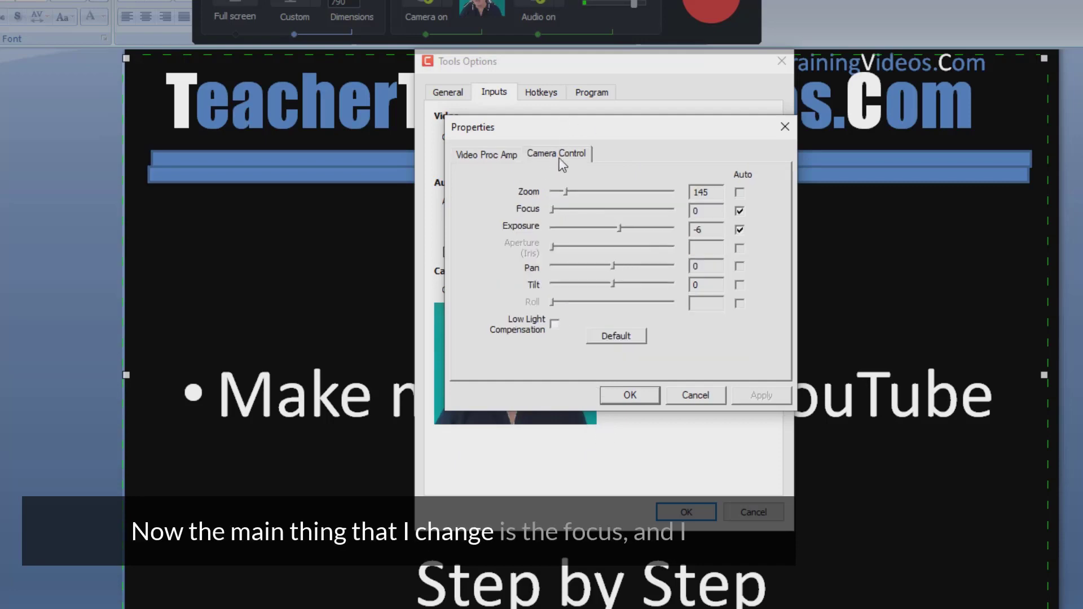
click(565, 193)
drag(562, 191, 558, 192)
click(762, 395)
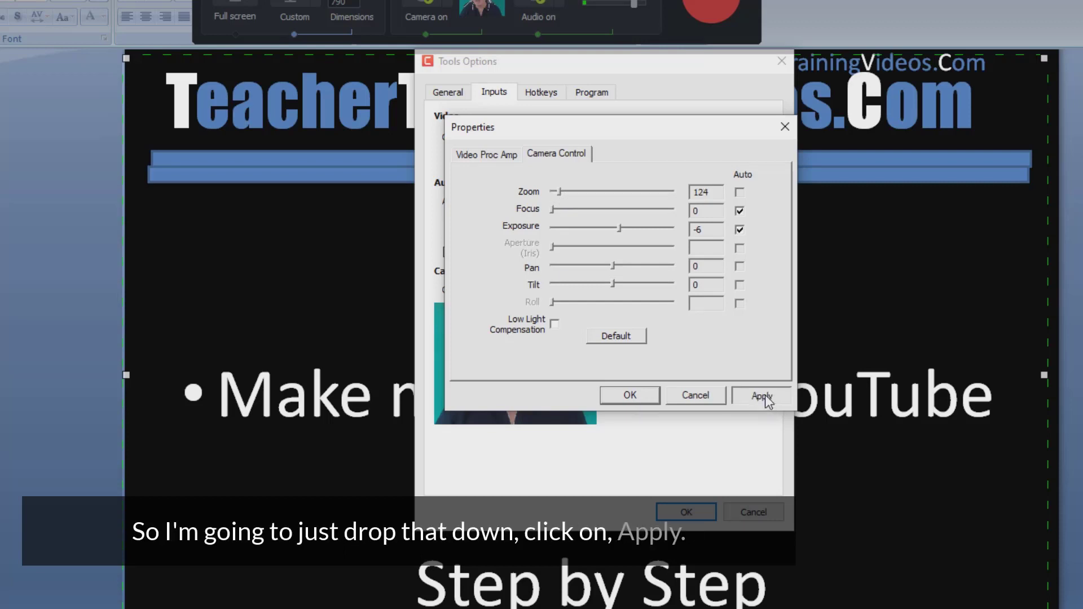
click(641, 398)
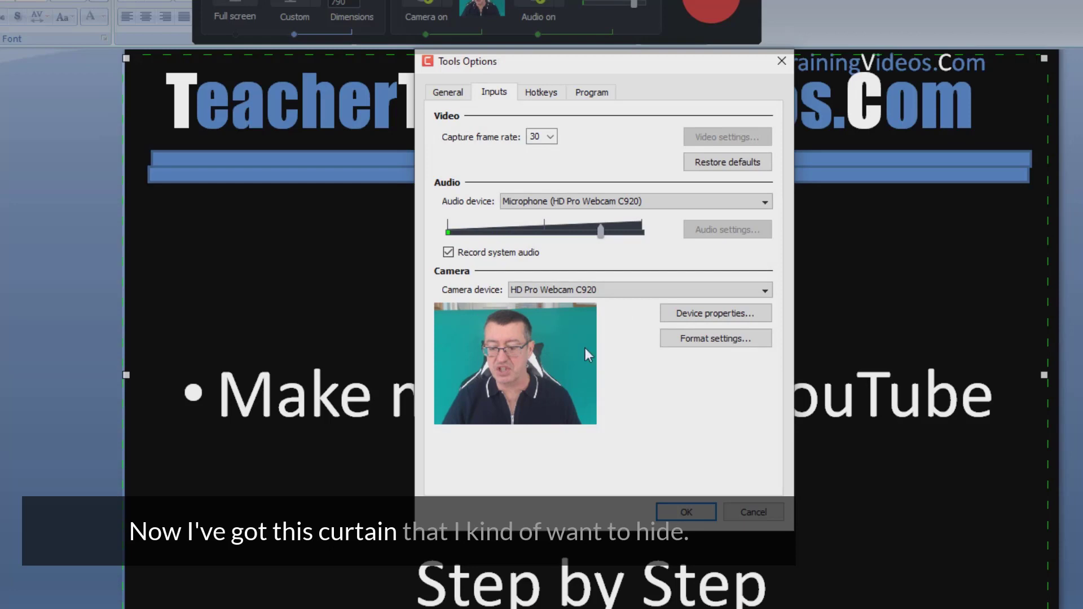
- Reopen the webcam properties and apply a Camera Control zoom of 151
click(715, 316)
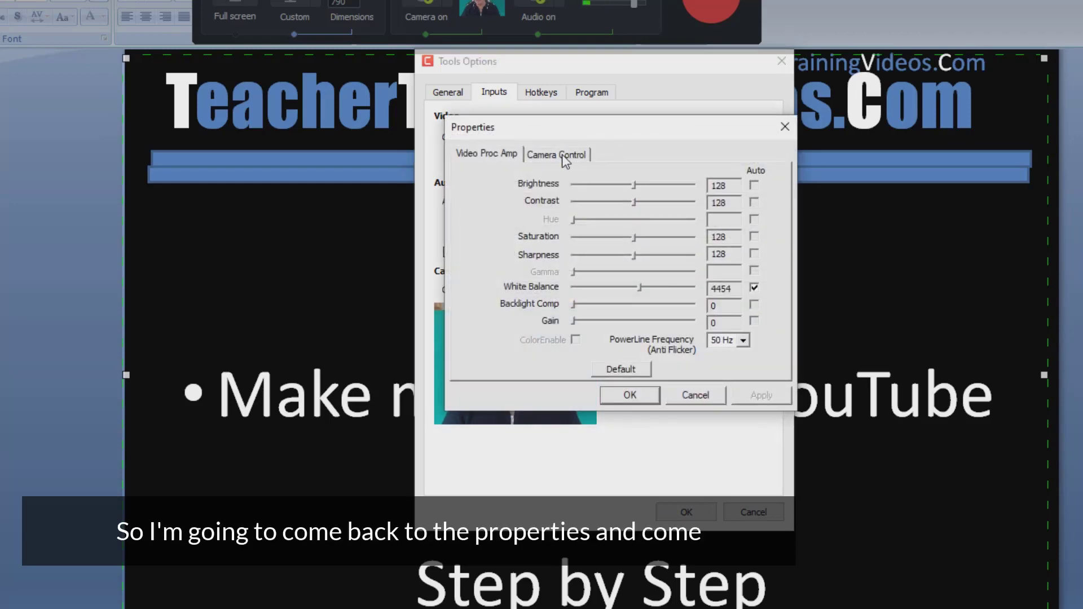
click(565, 161)
click(562, 193)
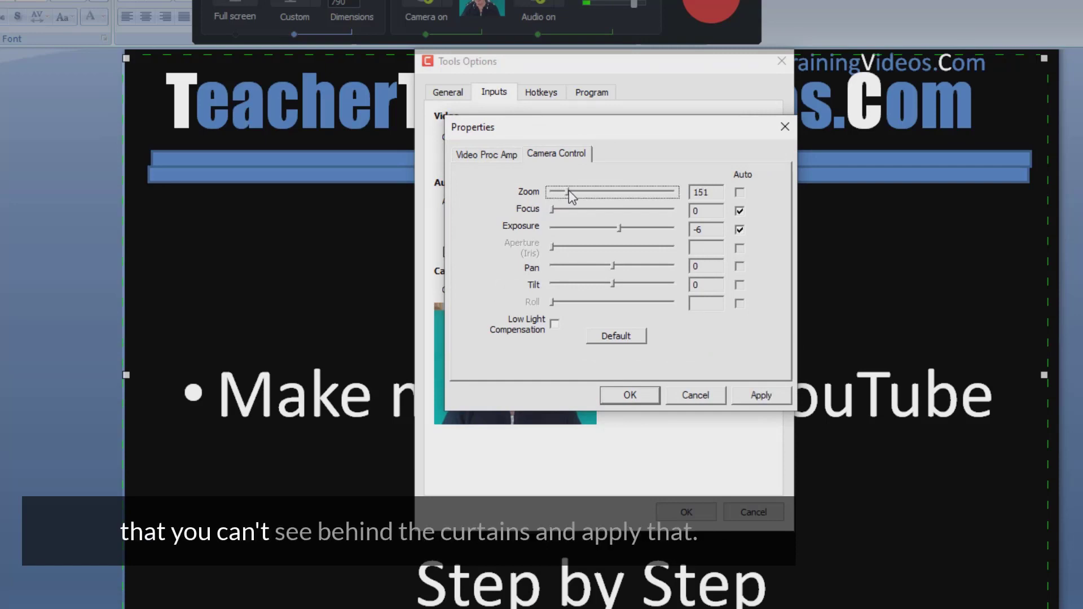
click(759, 395)
click(632, 397)
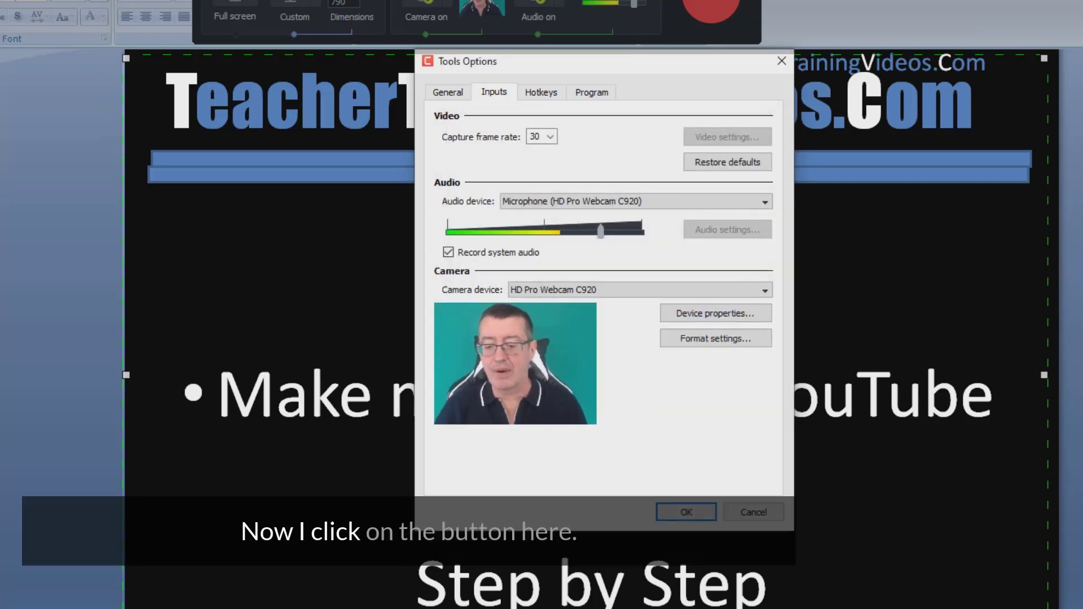
- Save the recording options, move the recorder over the slide, and start recording past the hotkey warnings
click(687, 512)
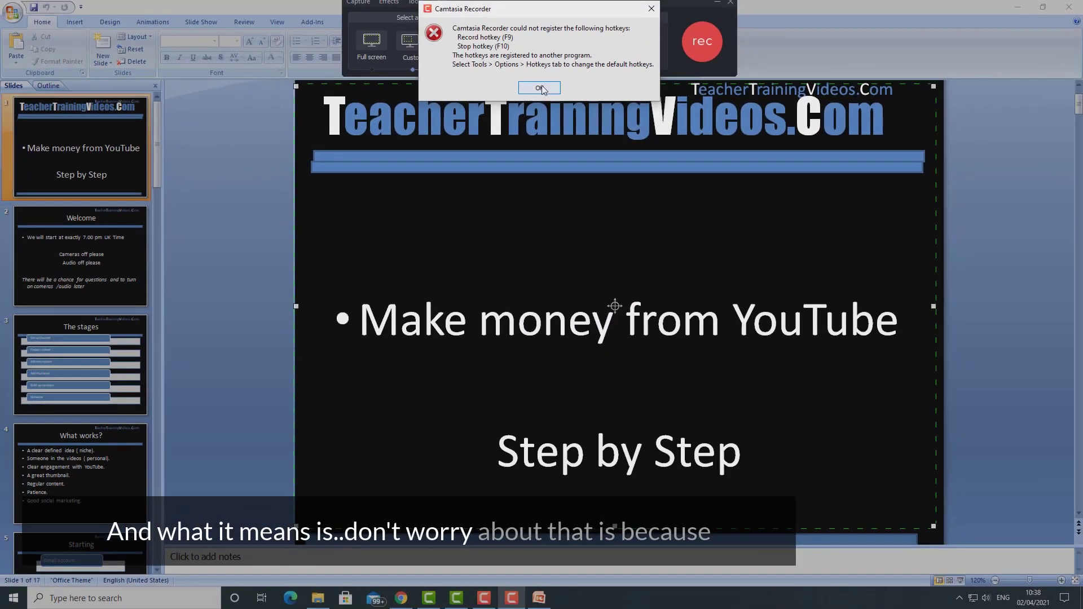
click(604, 356)
drag(556, 2, 604, 210)
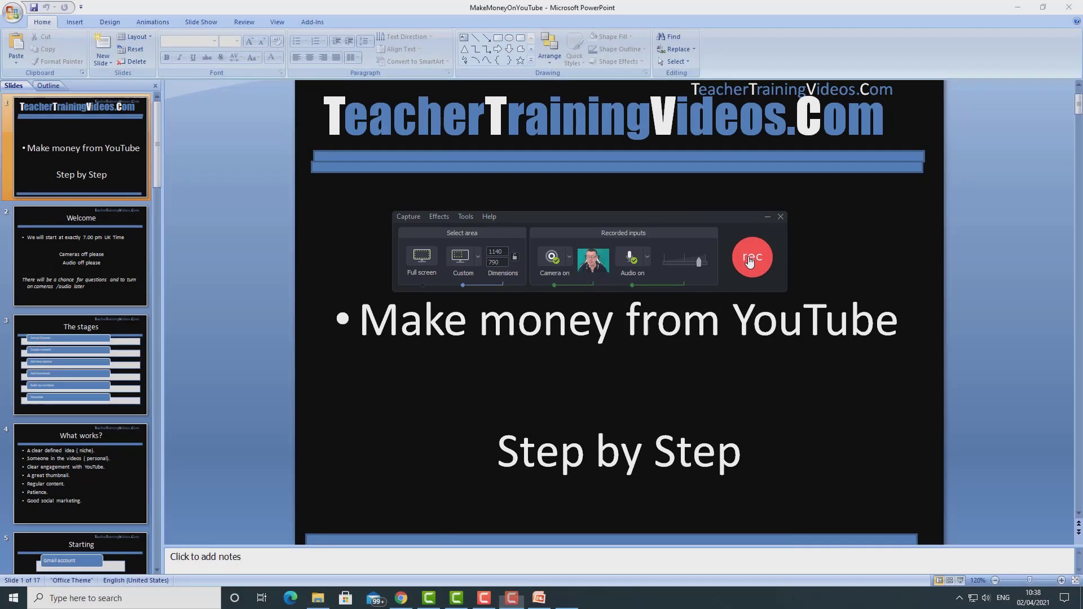
click(750, 261)
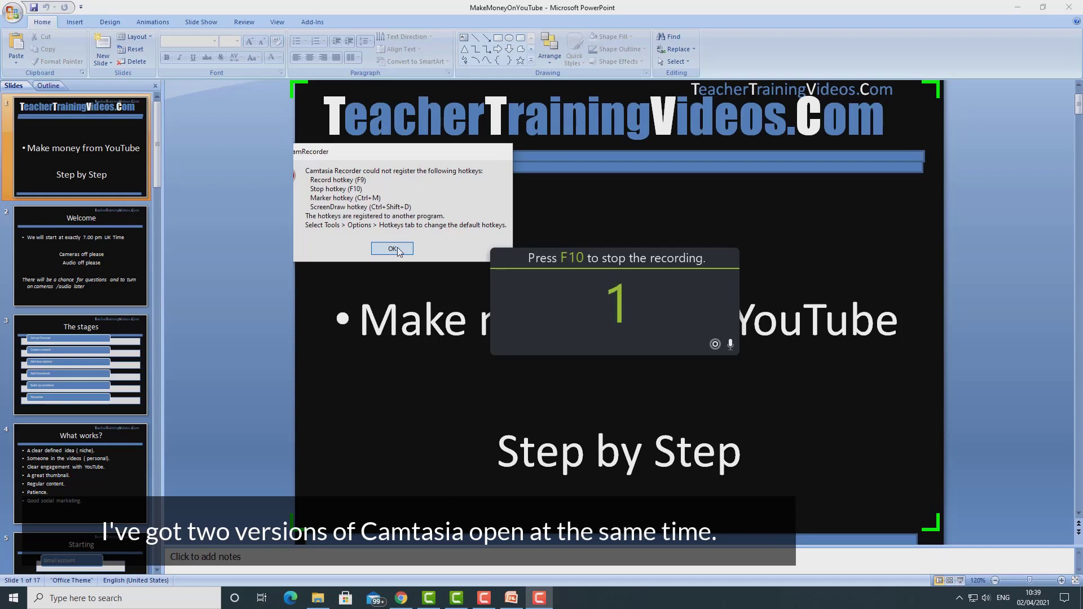
click(392, 249)
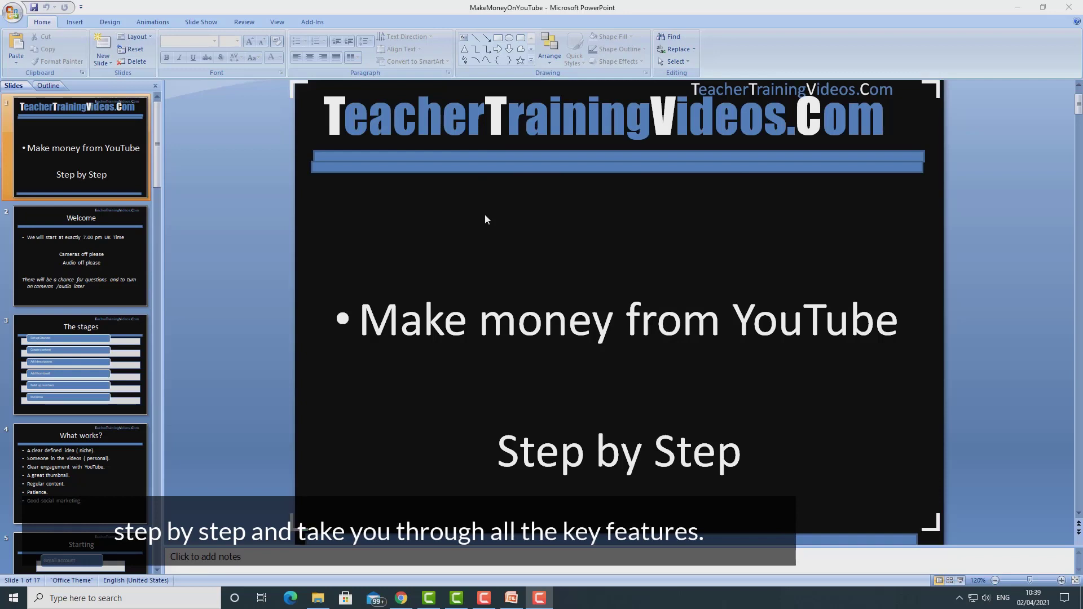
- Advance the presentation to The stages slide, then stop and save the recording
click(85, 378)
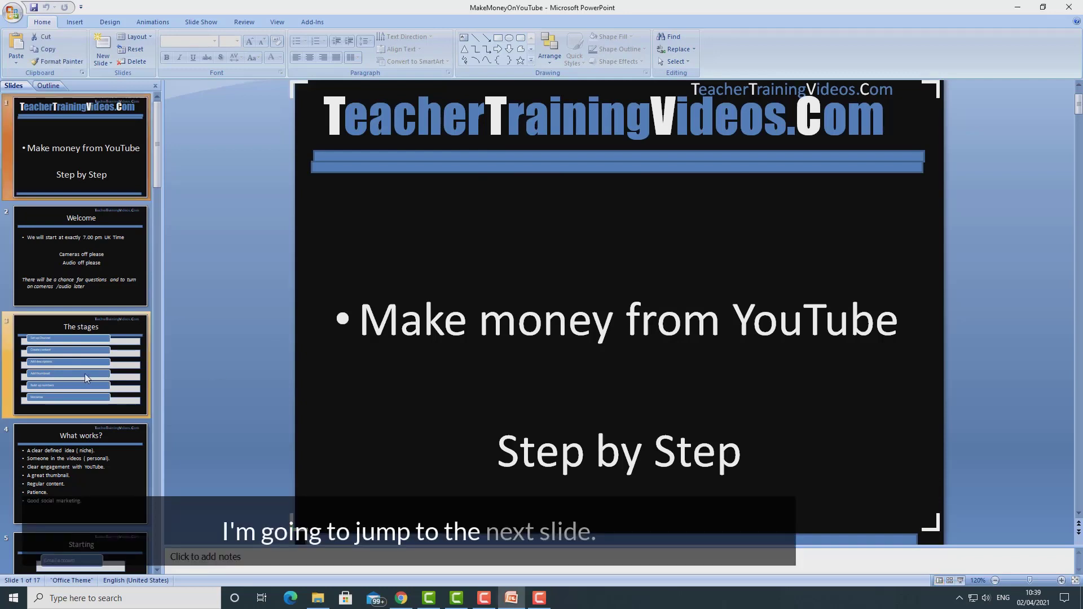
click(90, 362)
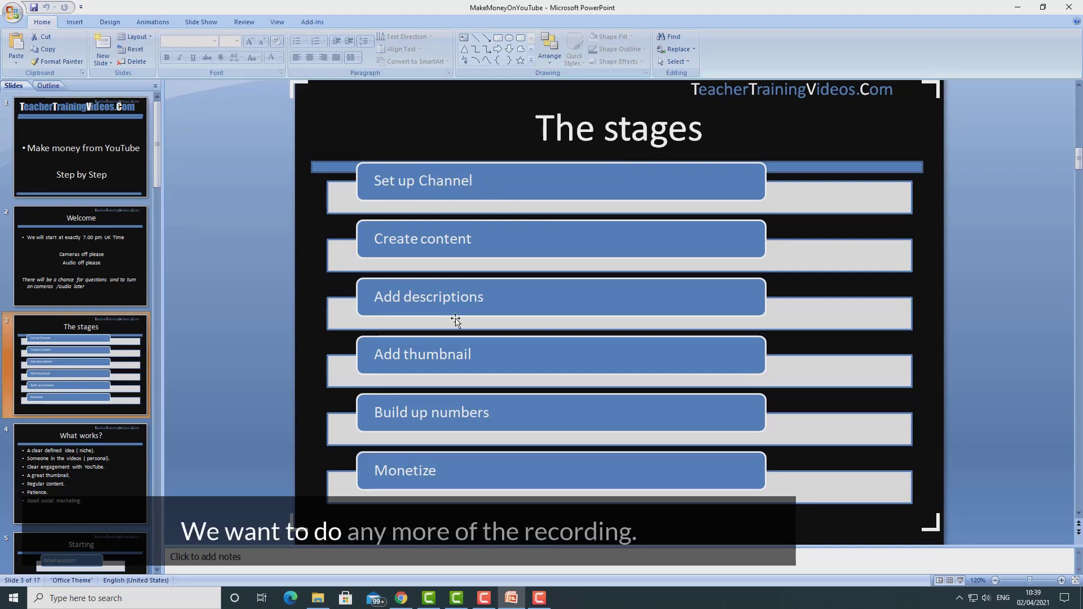
mouse_move(540, 602)
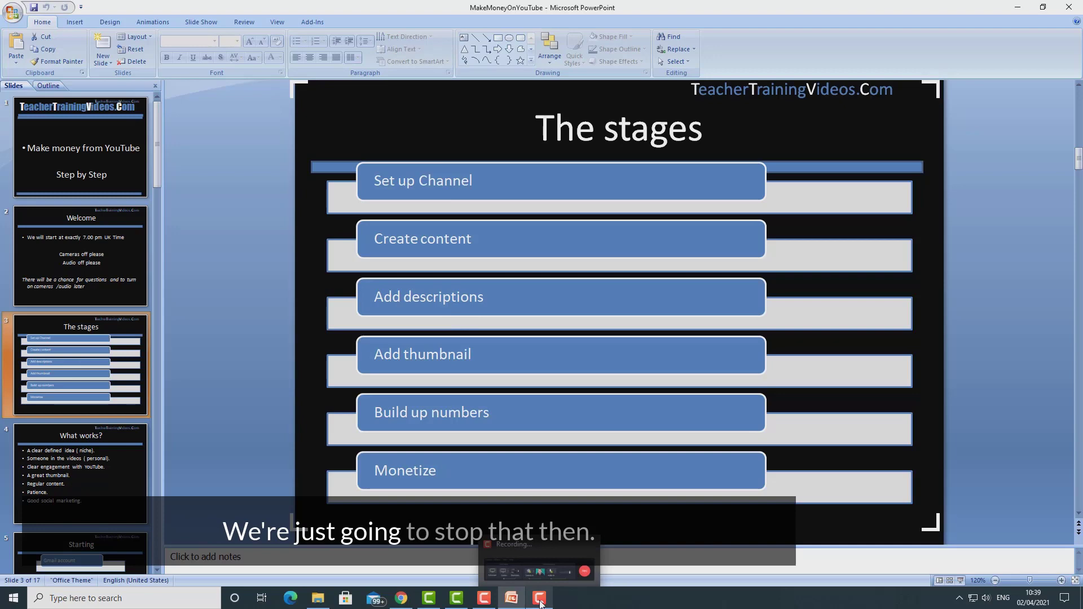
click(540, 601)
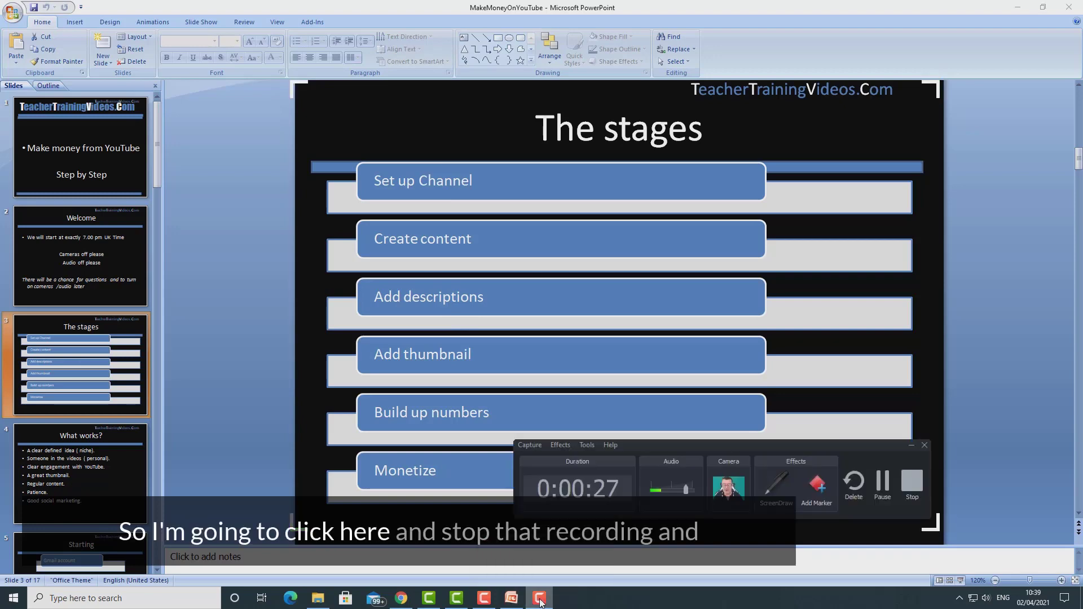
click(912, 481)
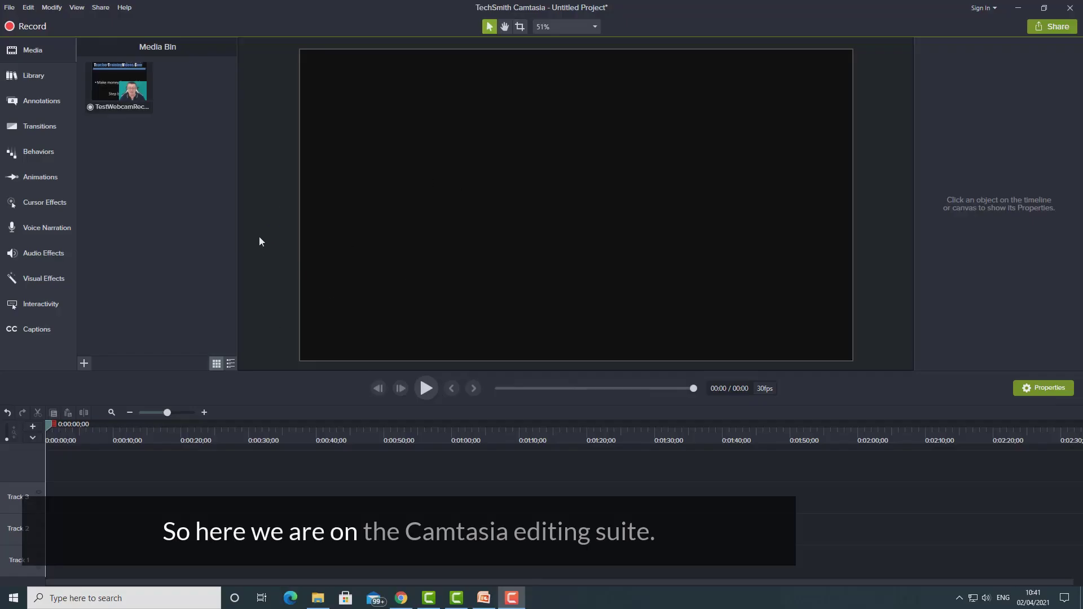
- Place the recorded clip on the timeline and scale the screen clip to fill the canvas
drag(119, 103, 89, 500)
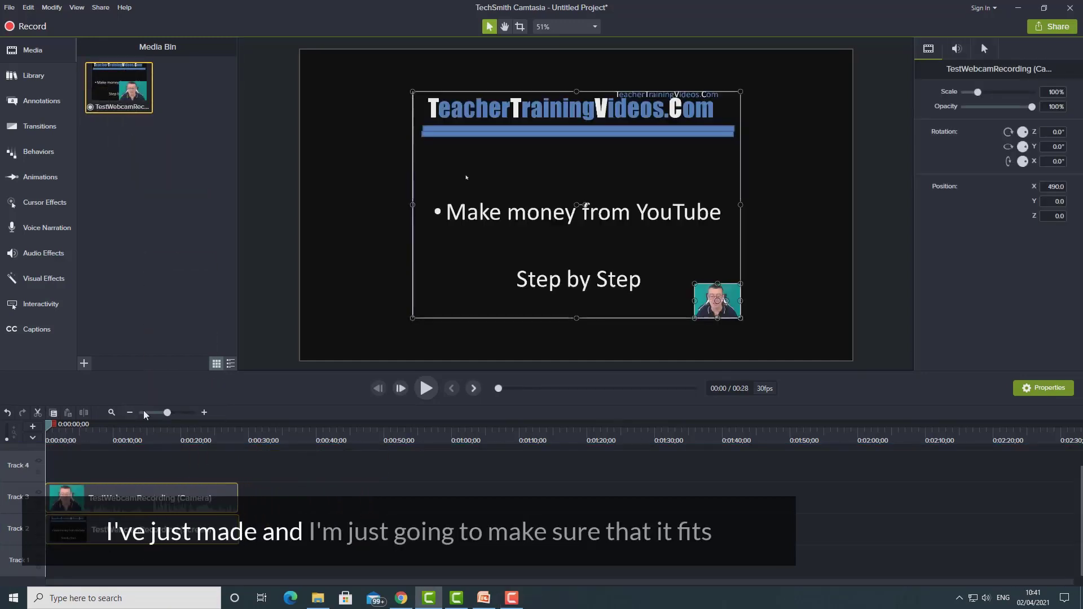
right_click(591, 196)
click(617, 312)
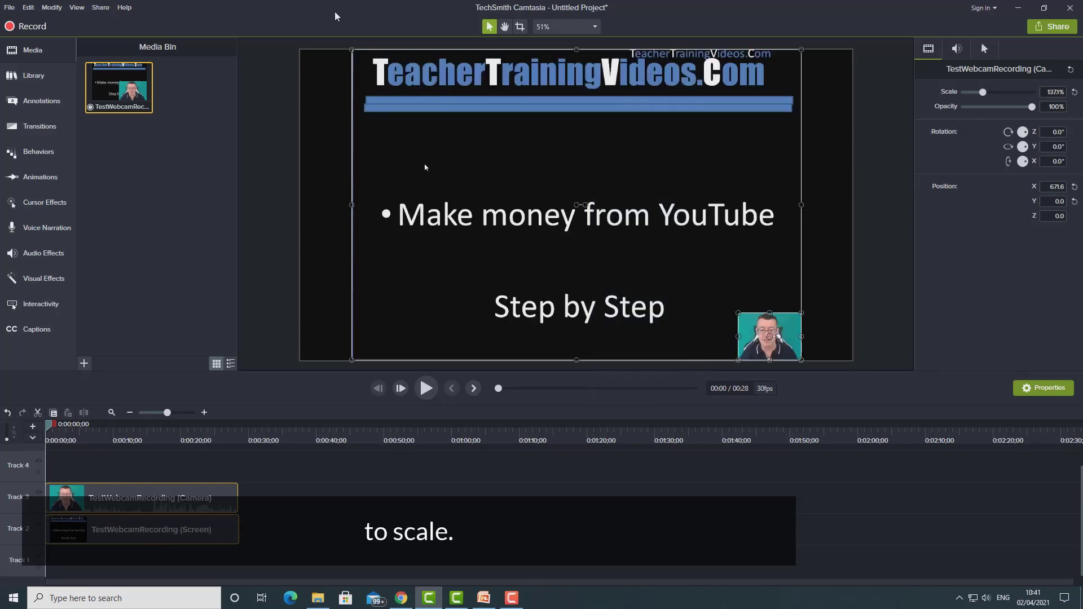
- Confirm the 1080p HD (1920x1080) project settings and select the webcam overlay
click(595, 27)
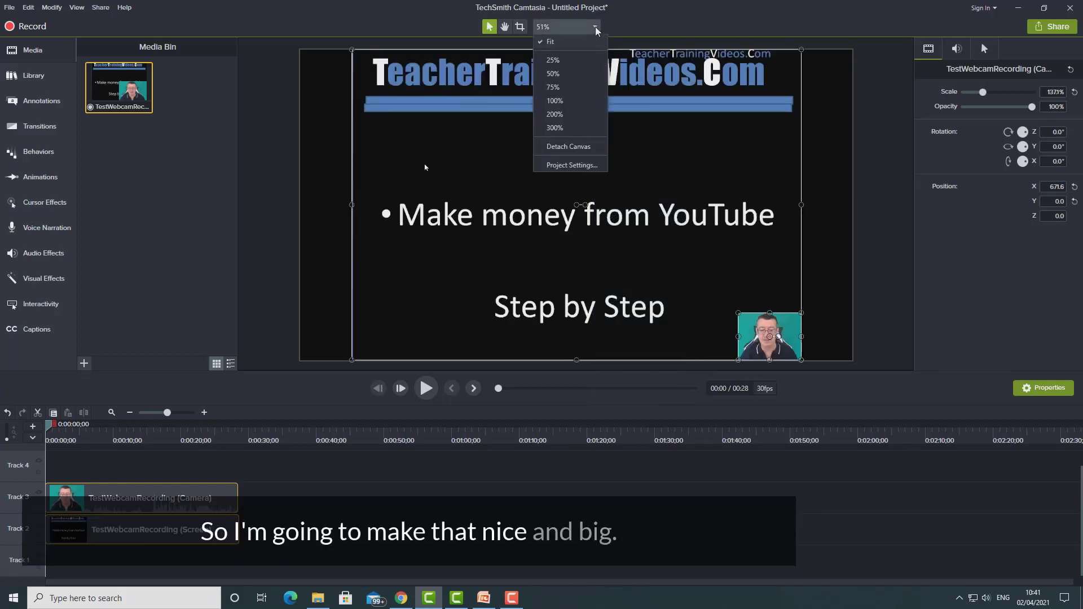
click(576, 166)
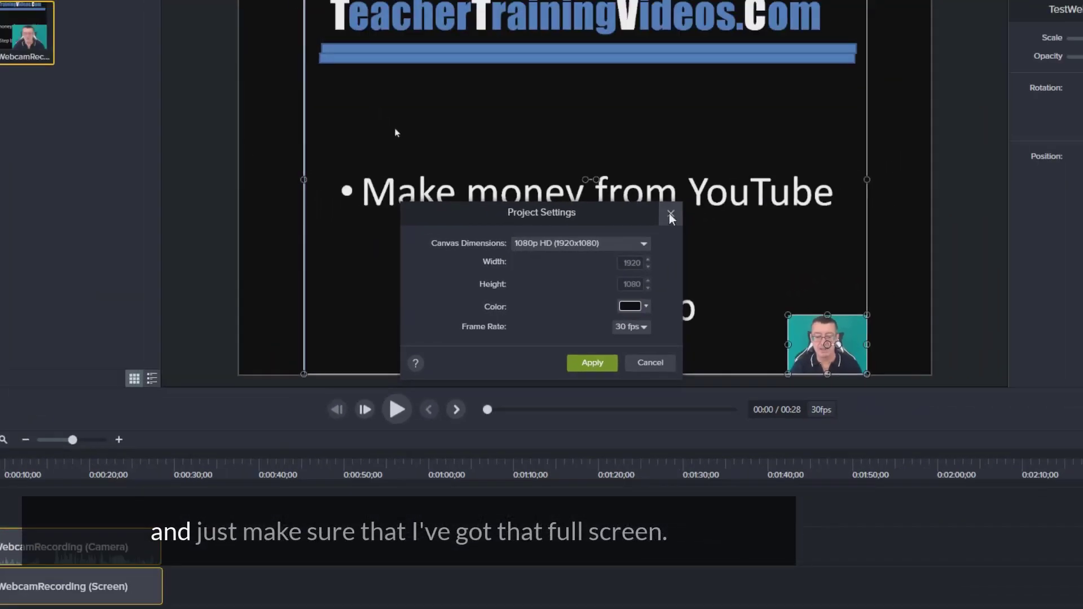
click(613, 388)
click(290, 187)
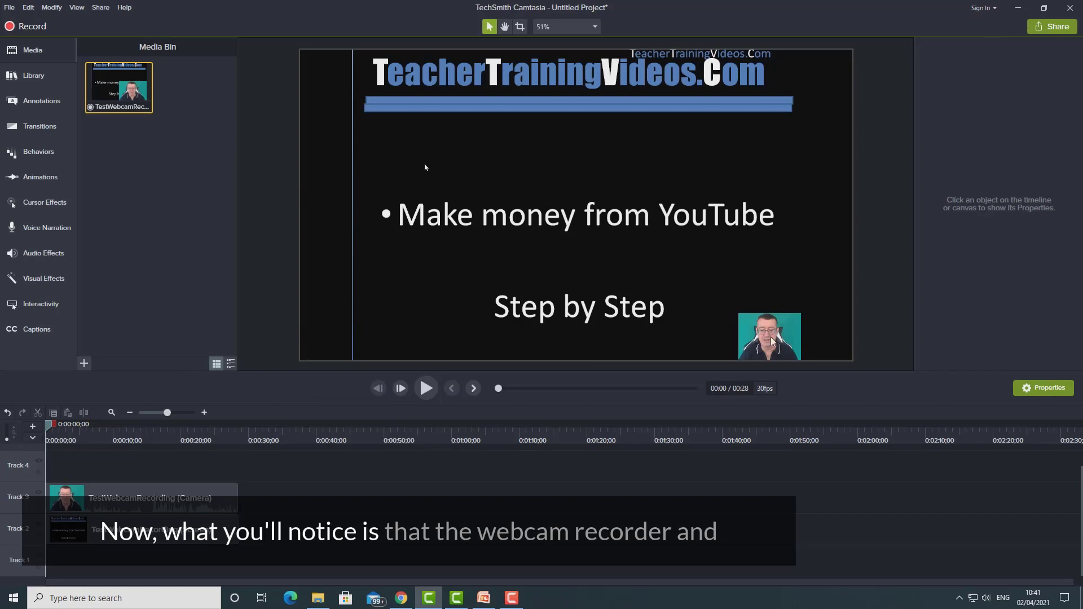
click(800, 337)
- Place the webcam overlay bottom-left at X -850.4, Y -457.8, then move the playhead to about 0:06
click(495, 122)
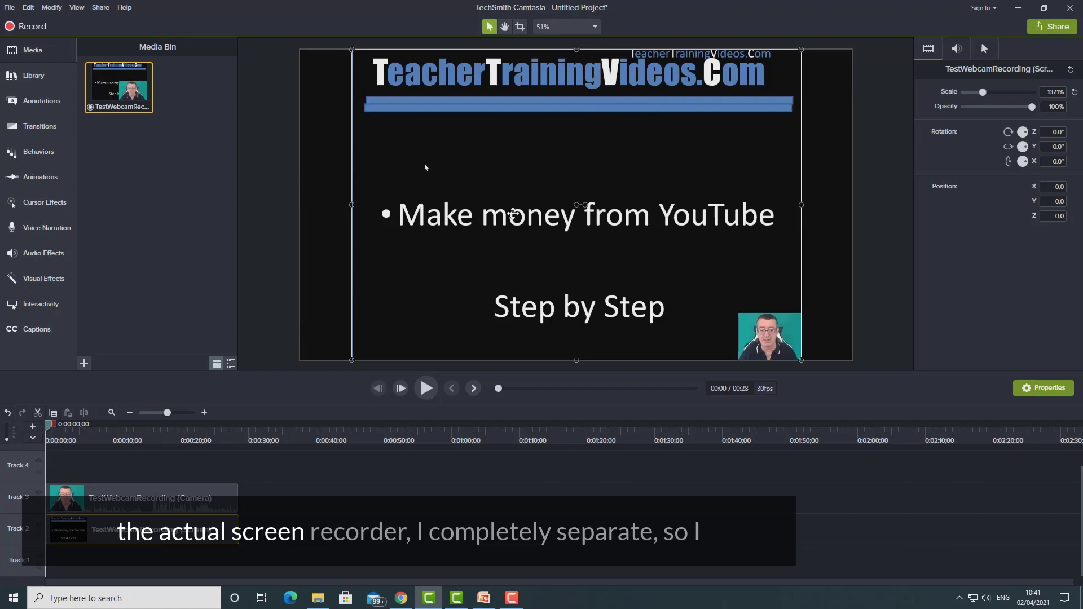
click(783, 345)
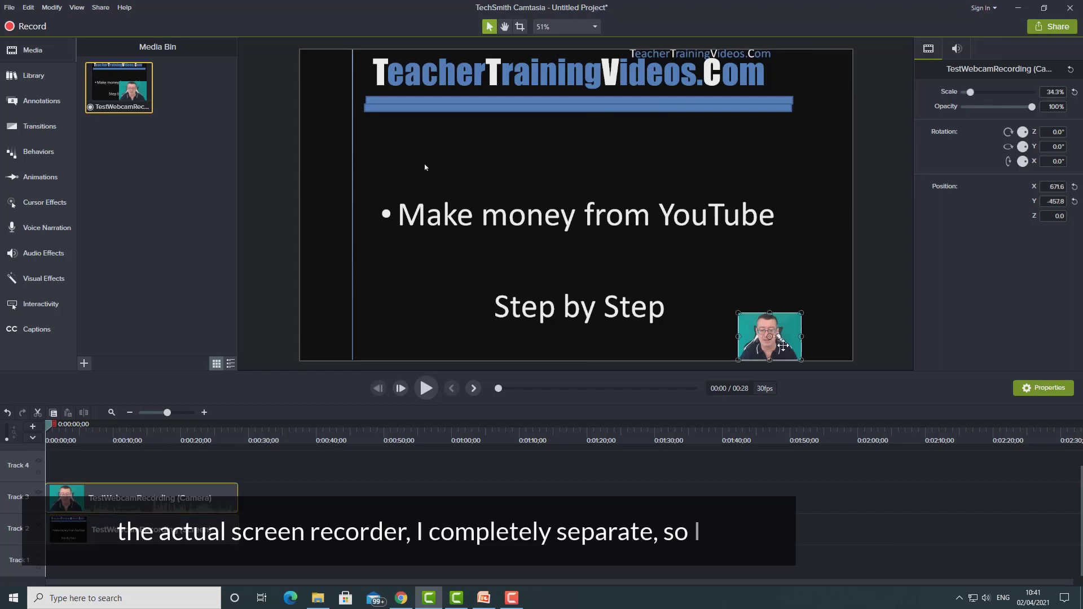
drag(779, 331, 330, 348)
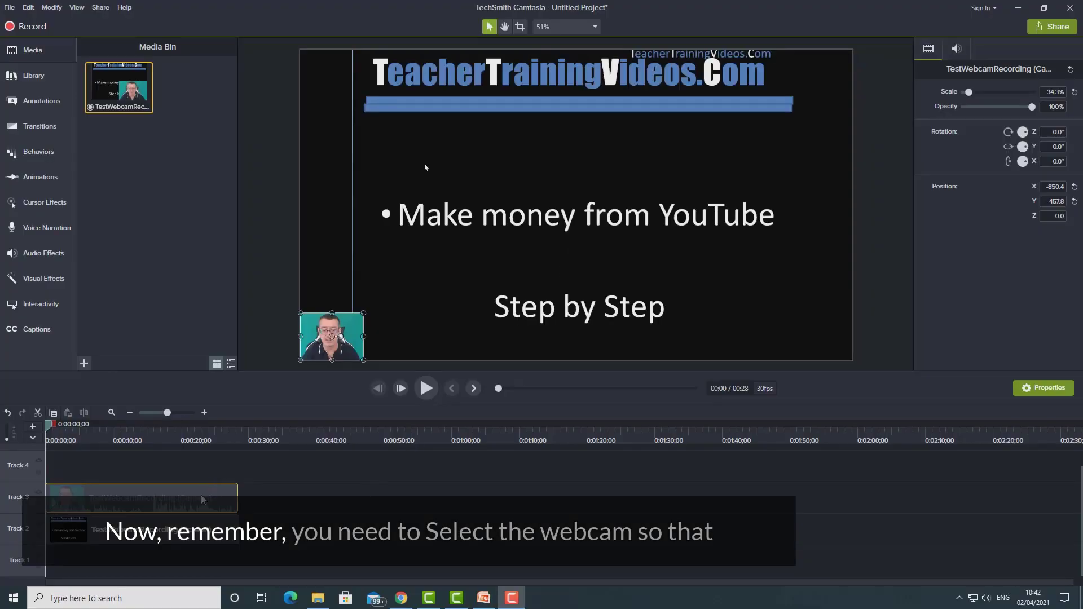
drag(212, 485, 151, 505)
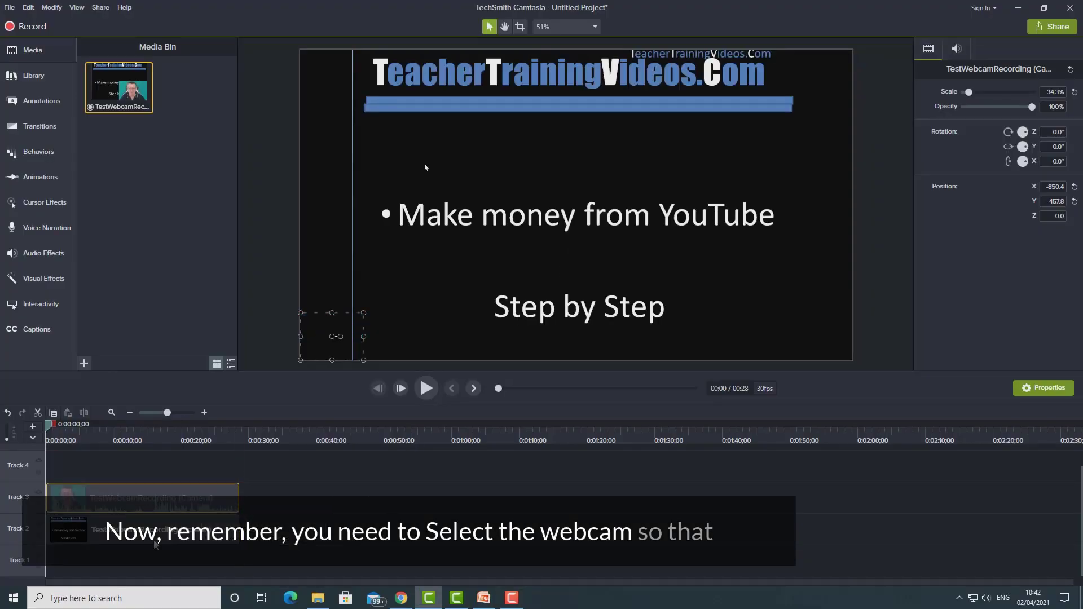
drag(151, 543, 151, 543)
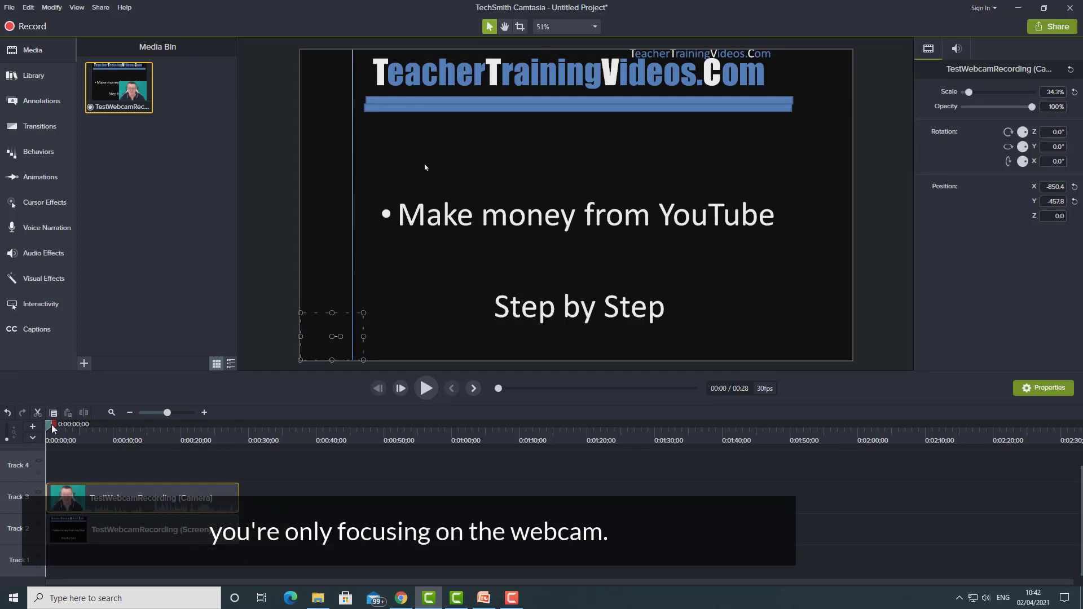
drag(50, 429, 89, 432)
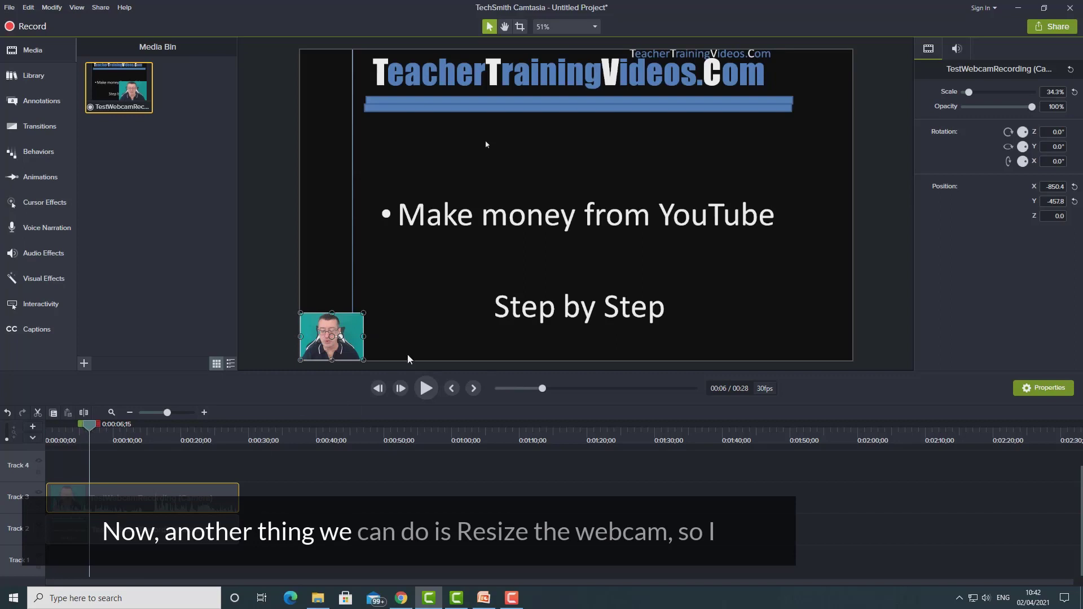
- Resize the webcam overlay to 81.1% and settle it bottom-right at X 700.4, Y -345.3
drag(363, 312, 486, 215)
drag(451, 298, 824, 298)
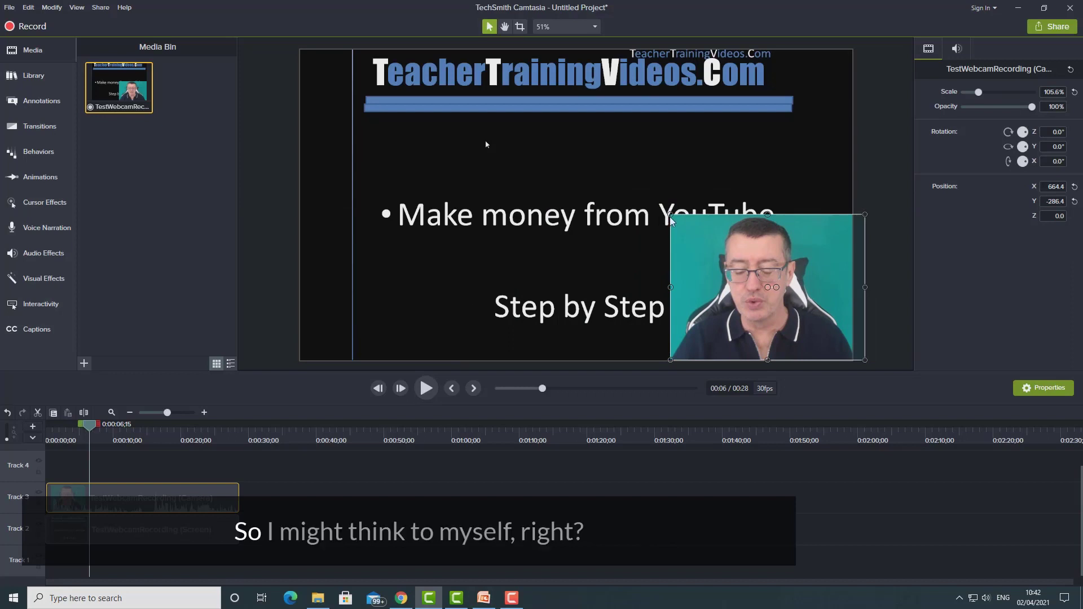
drag(670, 215, 703, 249)
mouse_move(779, 305)
mouse_down()
mouse_move(751, 287)
mouse_move(758, 301)
mouse_up()
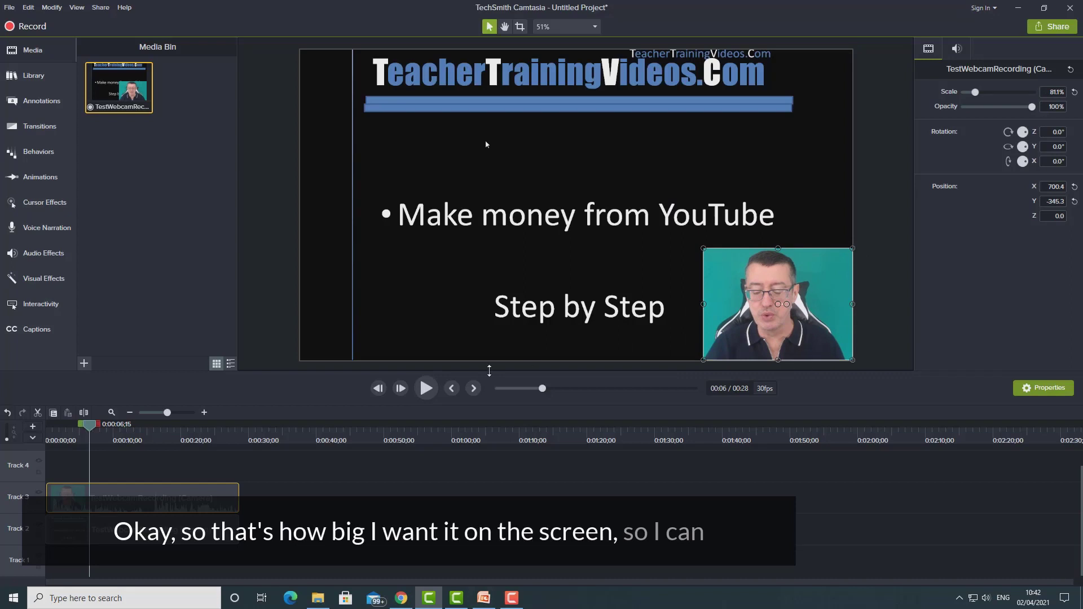
mouse_move(771, 297)
mouse_down()
mouse_move(695, 206)
mouse_move(756, 134)
mouse_move(755, 261)
mouse_move(767, 297)
mouse_up()
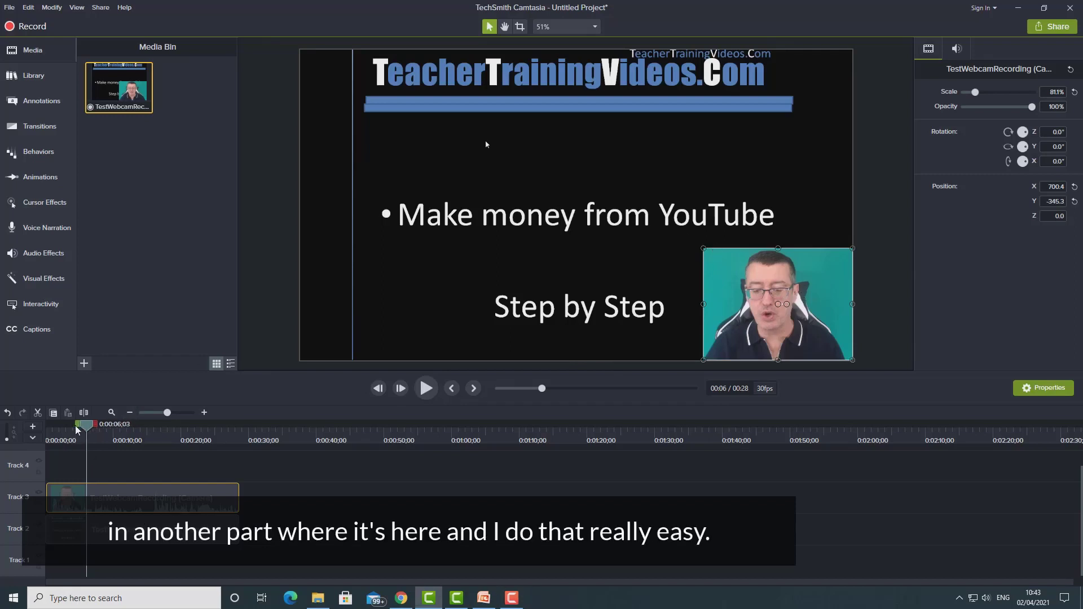
- Play from the start, pause at 0:05;17, and split both the webcam and slide clips there
key(ctrl+Home)
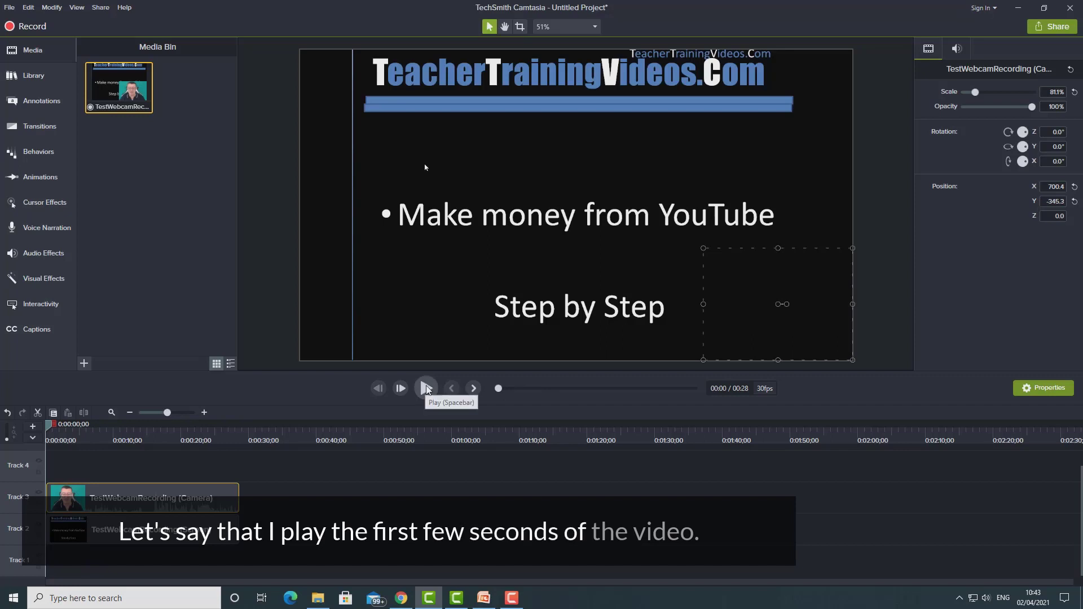
click(427, 387)
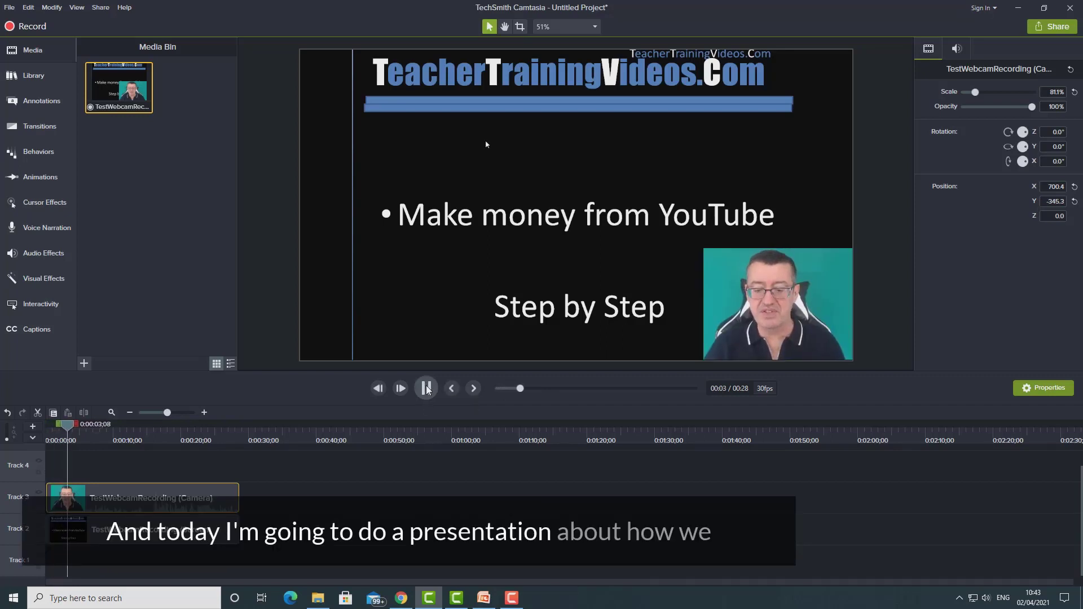
click(427, 388)
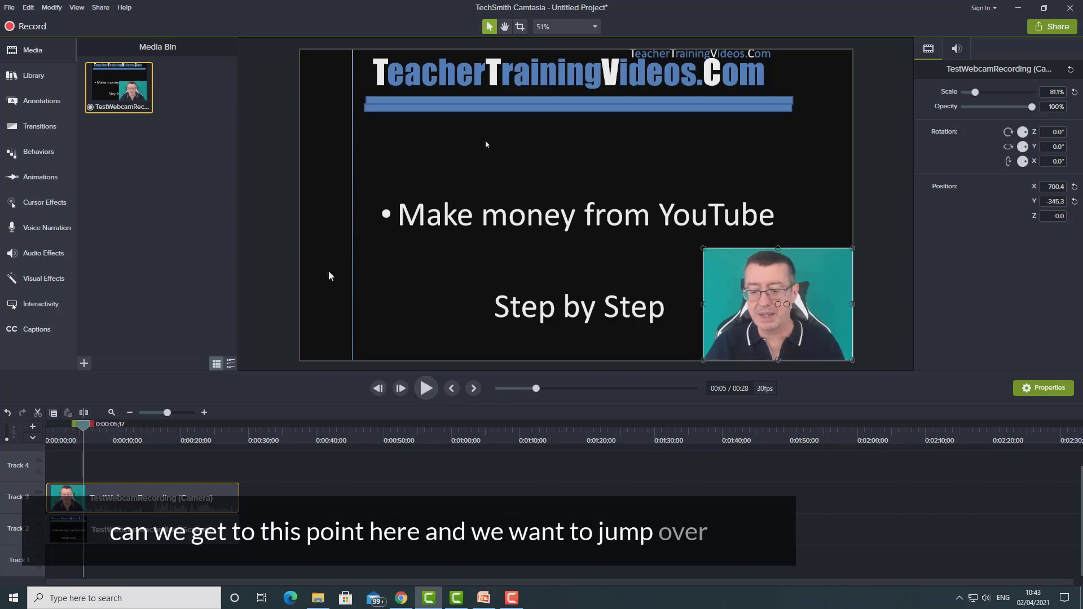
click(100, 469)
click(107, 530)
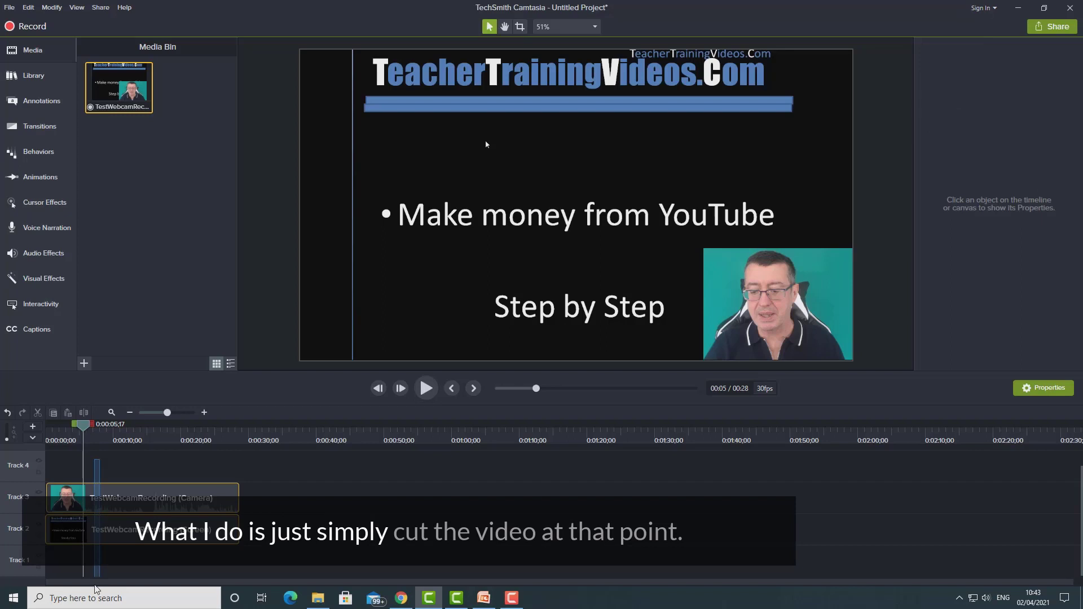
click(84, 414)
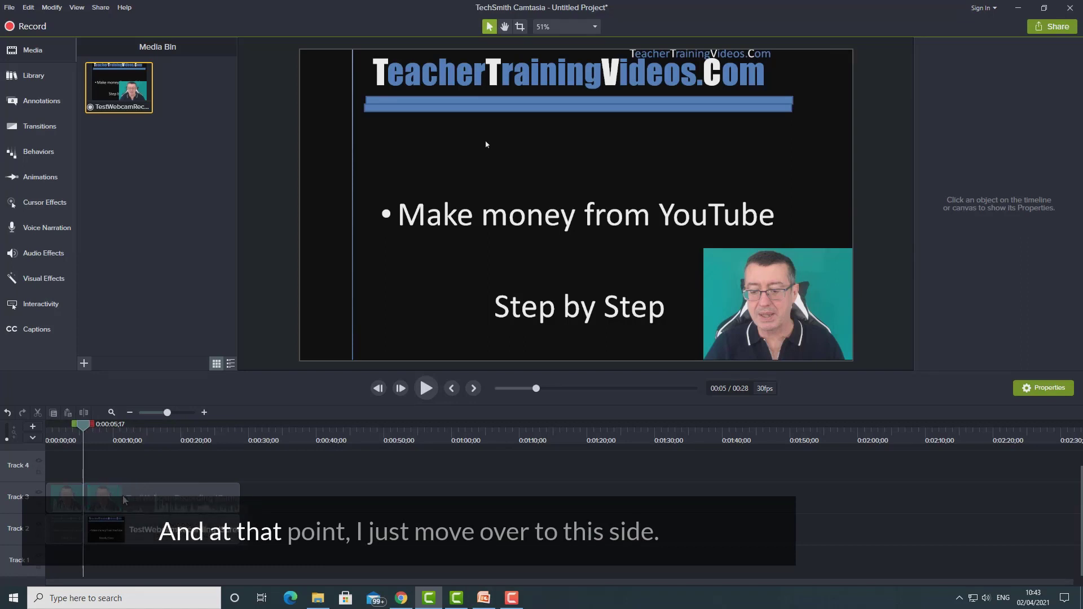
- Move the later webcam section to the bottom-left (X -700.4, Y -345.3) and replay to check the jump
drag(749, 285, 348, 288)
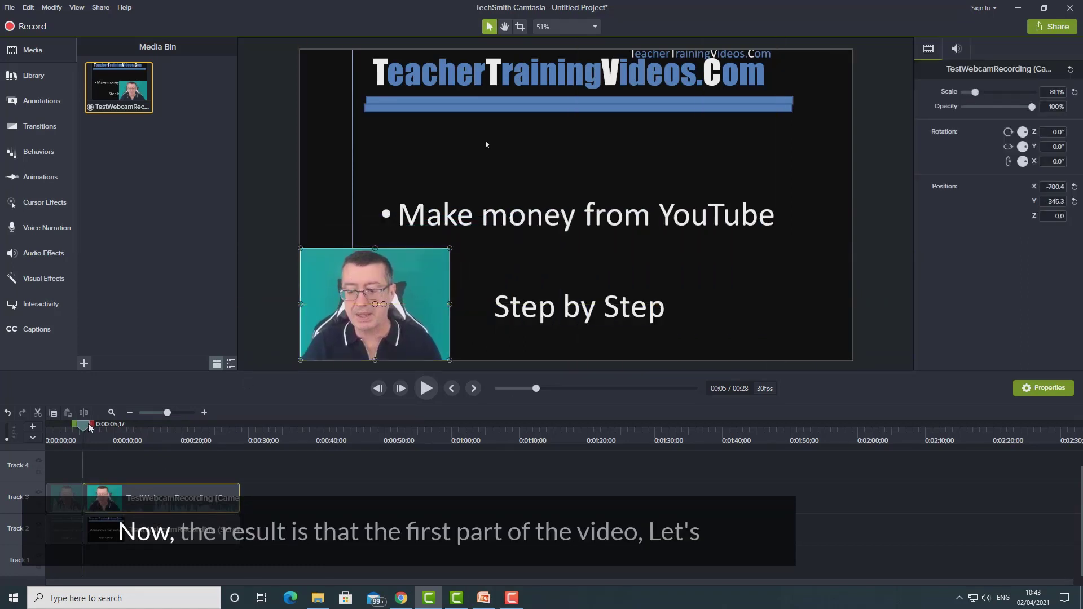
drag(85, 424, 61, 424)
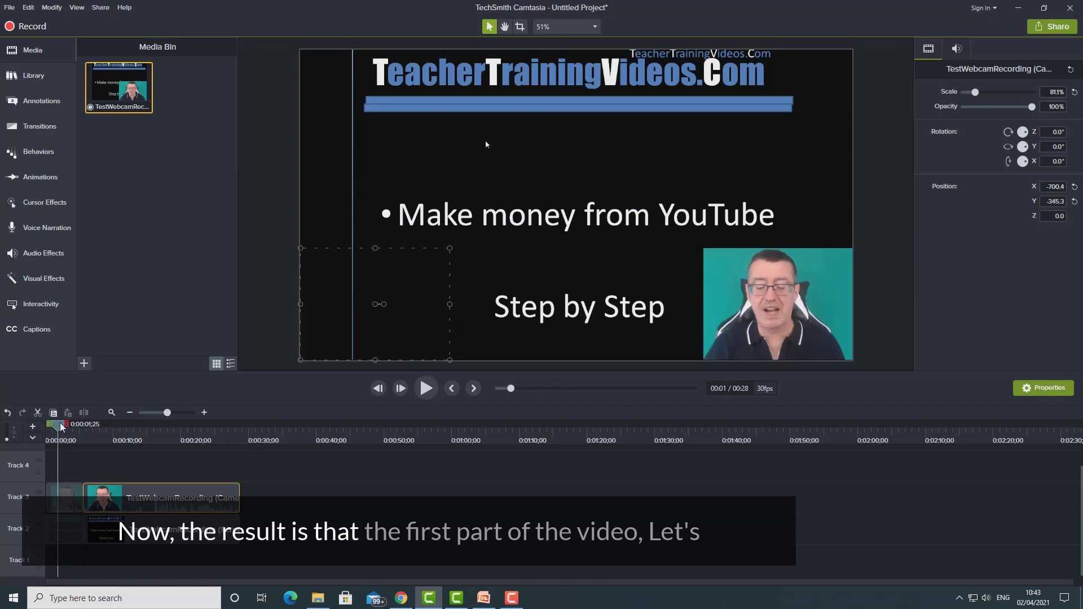
click(428, 390)
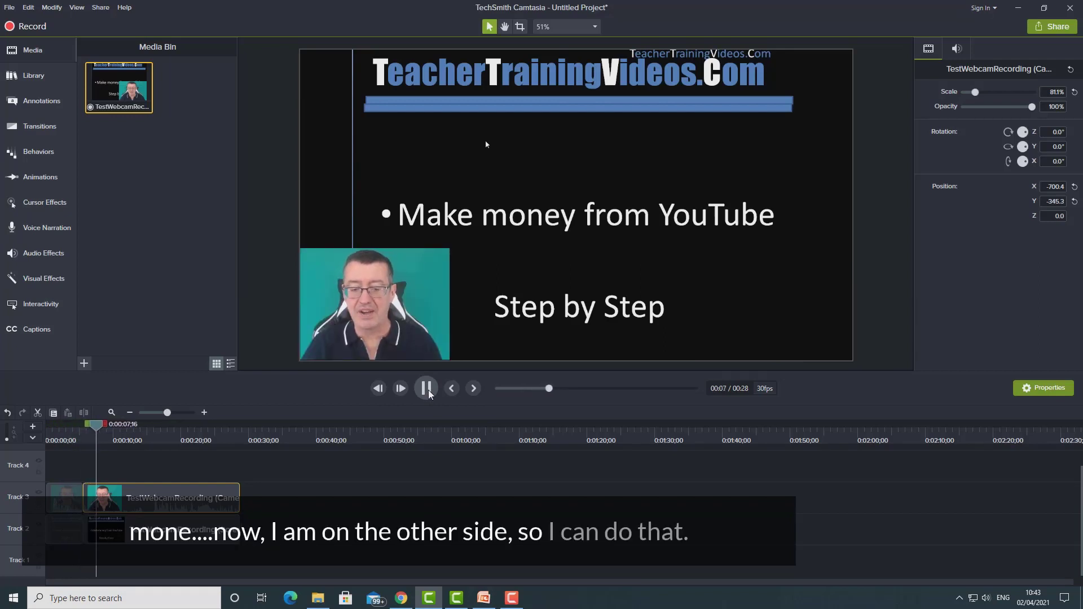
click(428, 390)
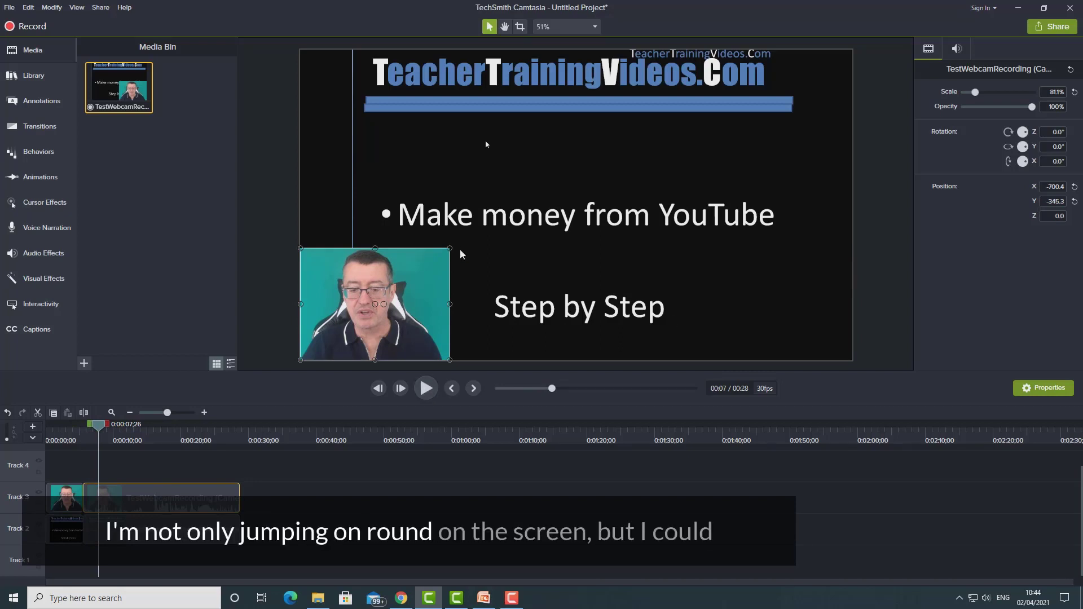
- Shrink the later webcam section to 46.4% and place it beside Step by Step at X 716.0, Y -379.6
drag(449, 249, 386, 296)
mouse_move(97, 423)
mouse_down()
mouse_move(69, 426)
mouse_move(100, 428)
mouse_up()
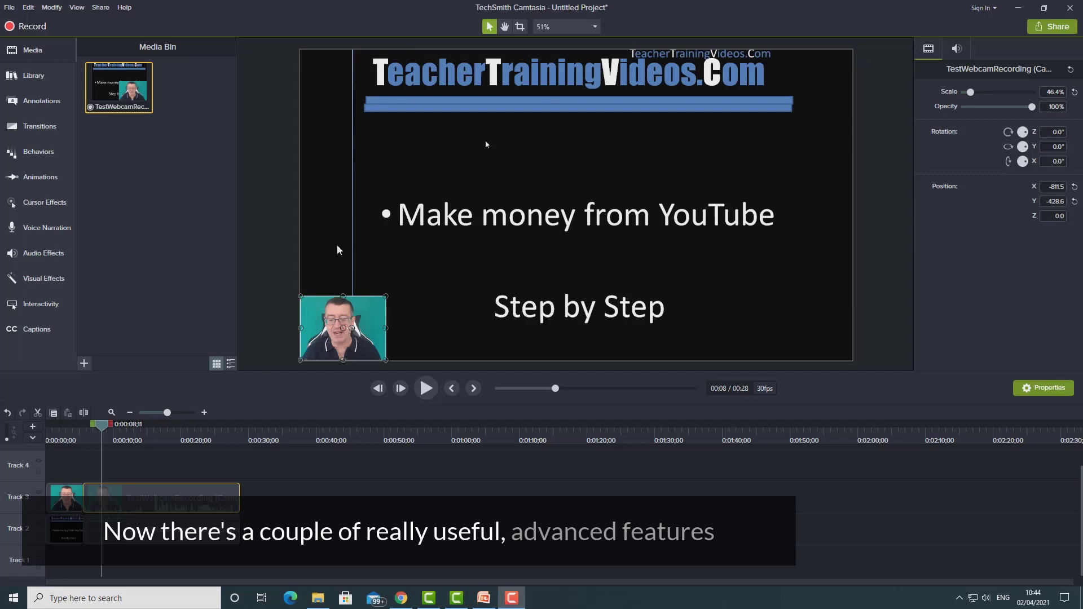
drag(344, 343, 777, 329)
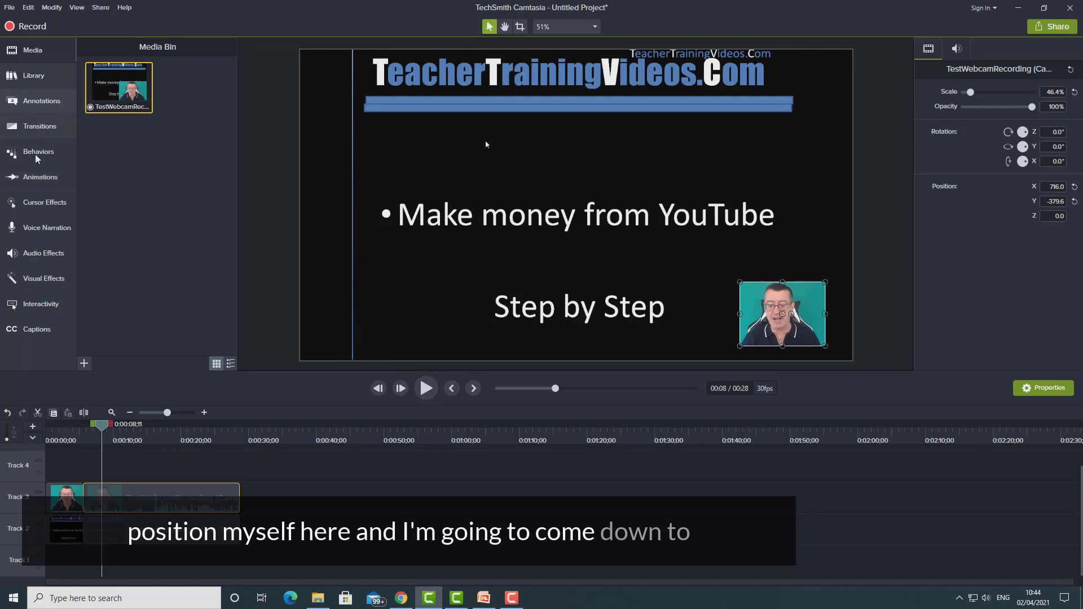
click(47, 282)
- Add a Border of thickness 10 to the webcam overlay, coloured with the title bar's blue
click(195, 81)
drag(192, 86, 781, 316)
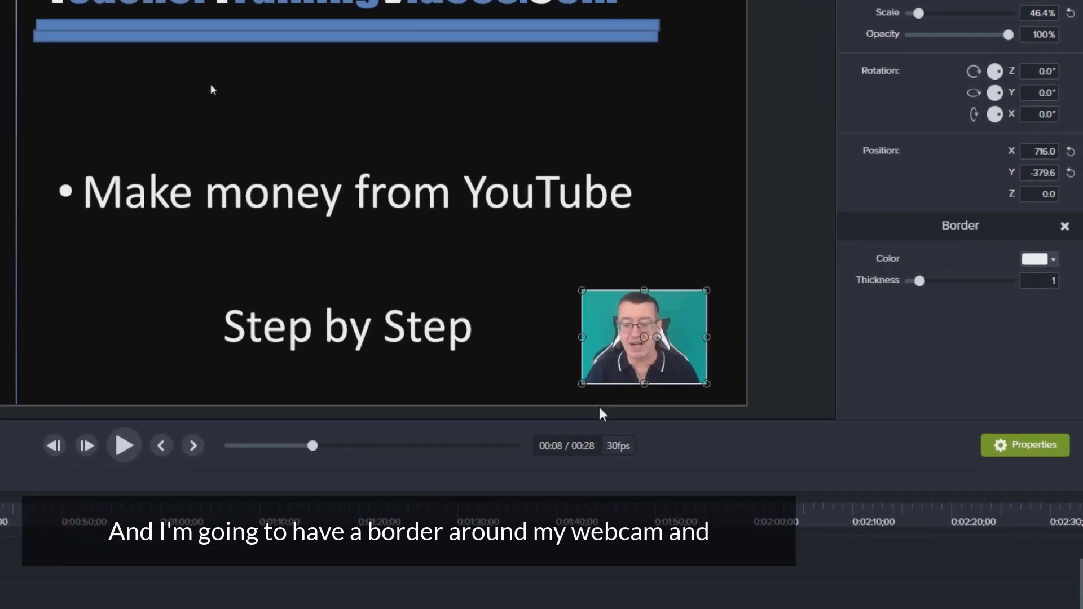
drag(920, 283, 995, 289)
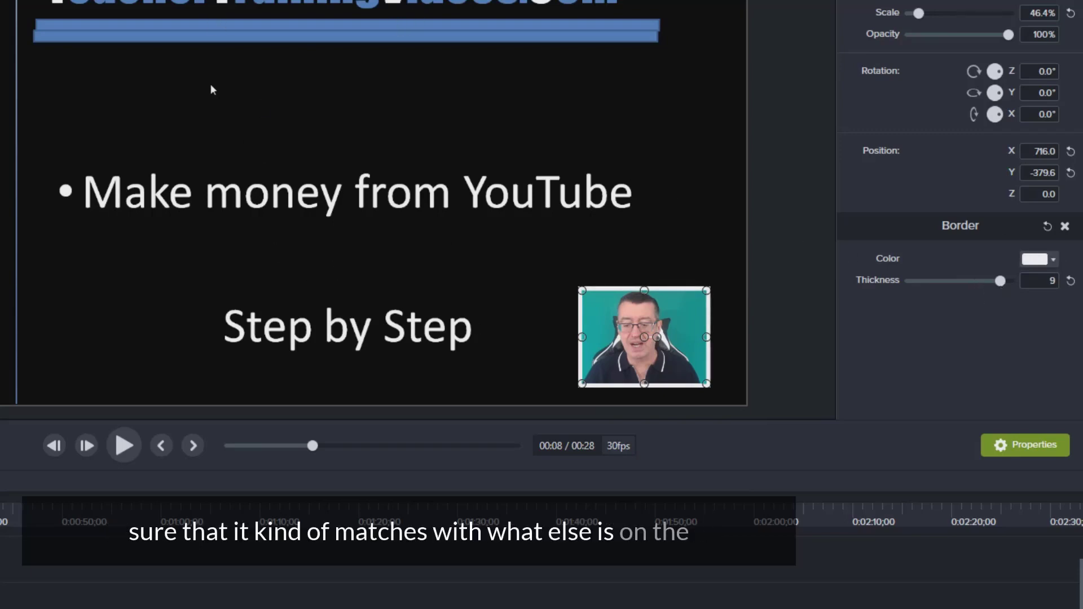
click(1053, 261)
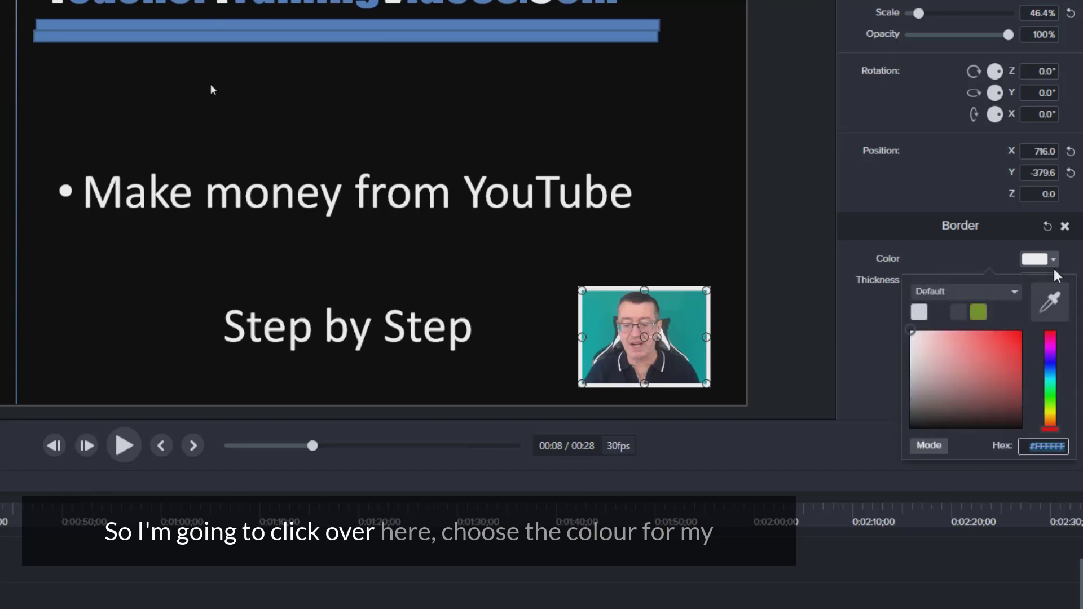
click(1051, 302)
click(499, 26)
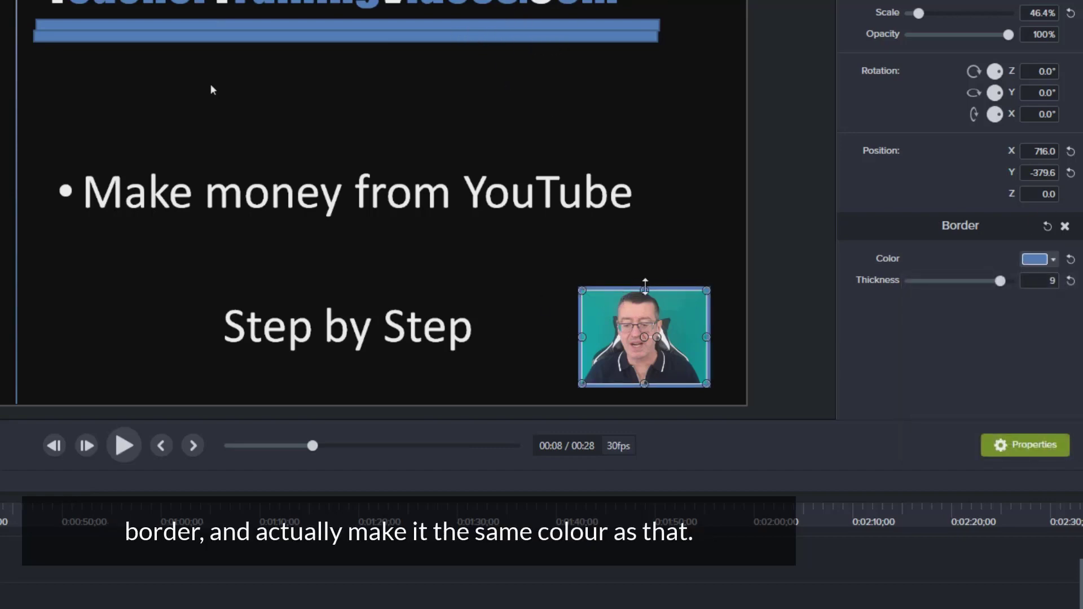
- Preview the new border, then enlarge the webcam overlay to 65.1% scale
click(702, 228)
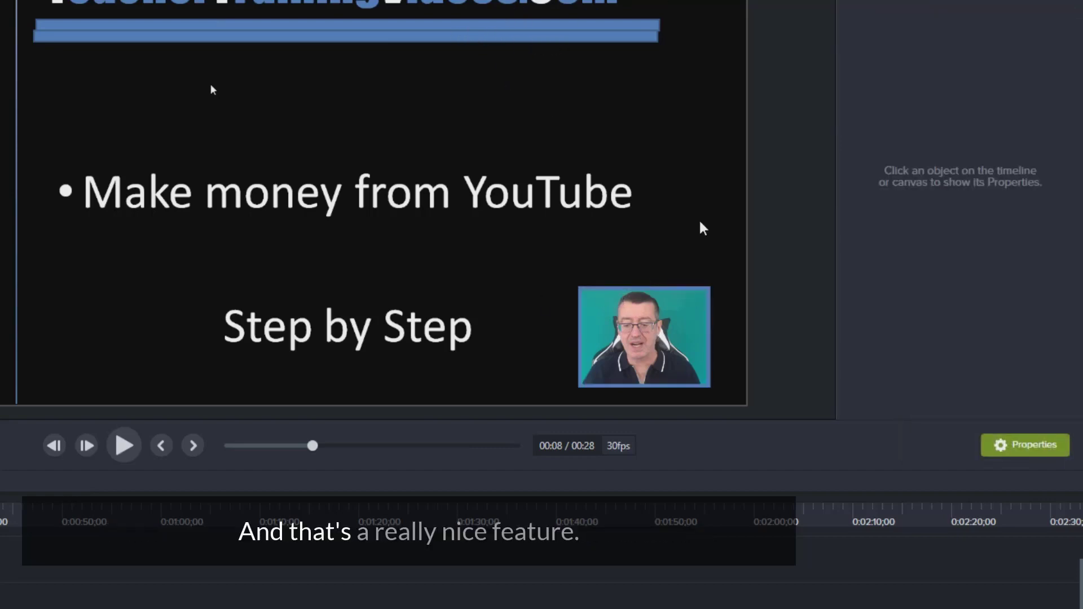
click(633, 317)
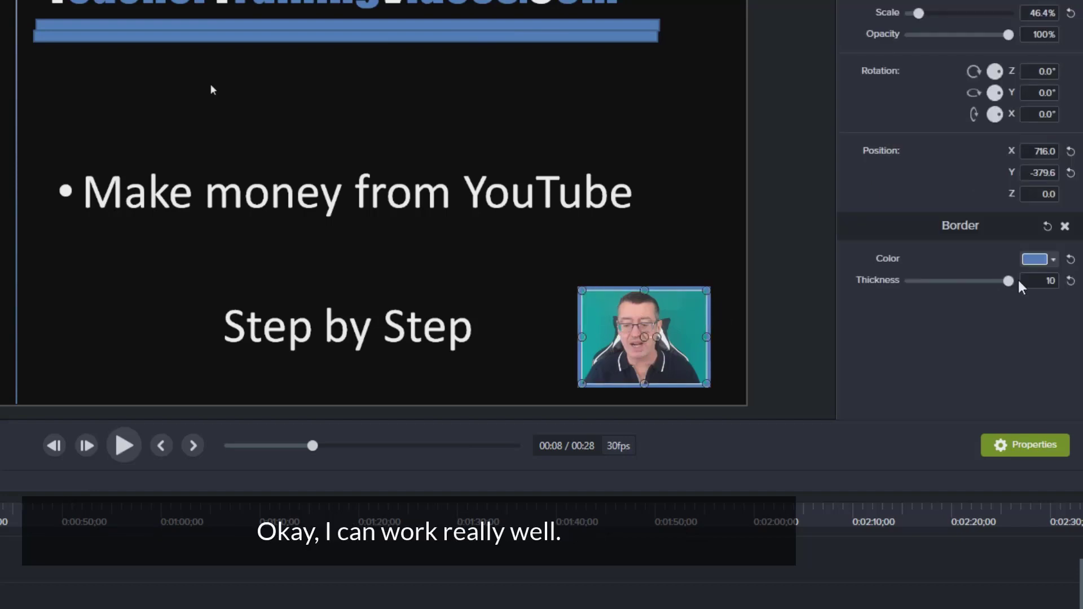
click(679, 246)
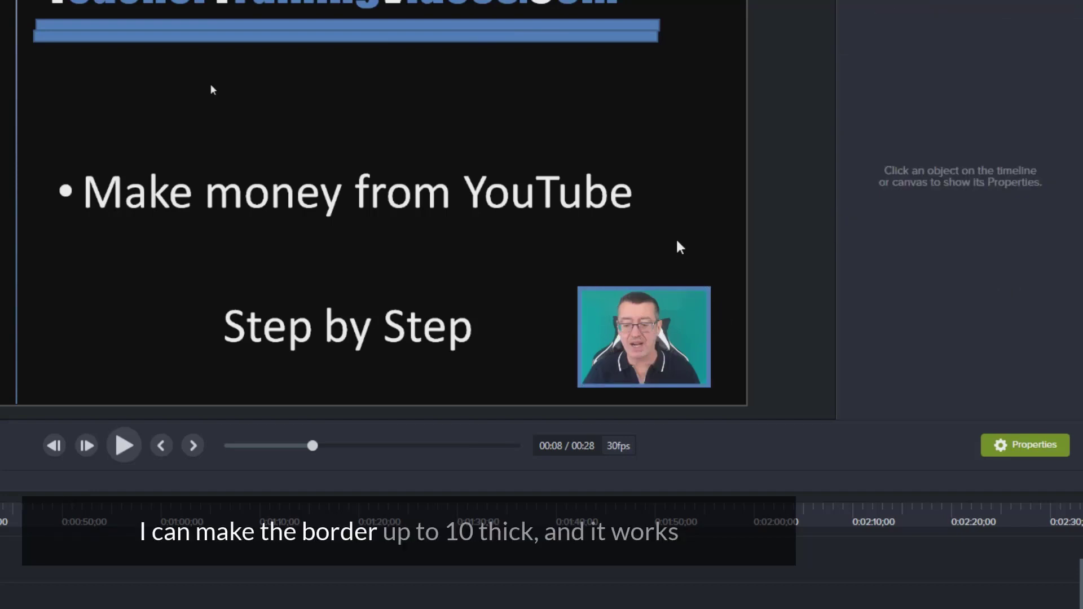
click(591, 324)
drag(578, 288, 526, 249)
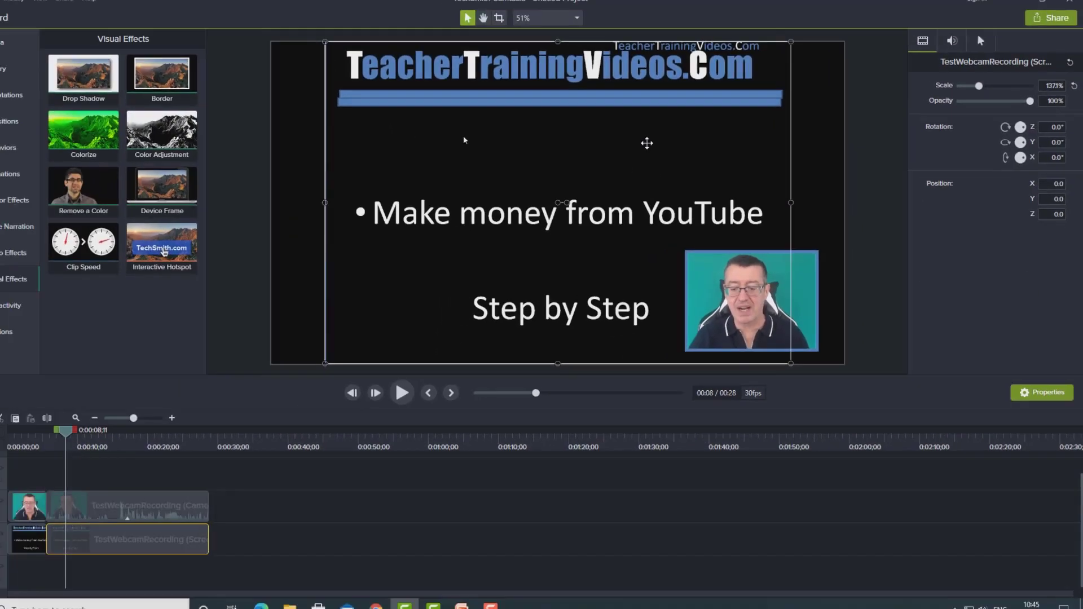
click(467, 93)
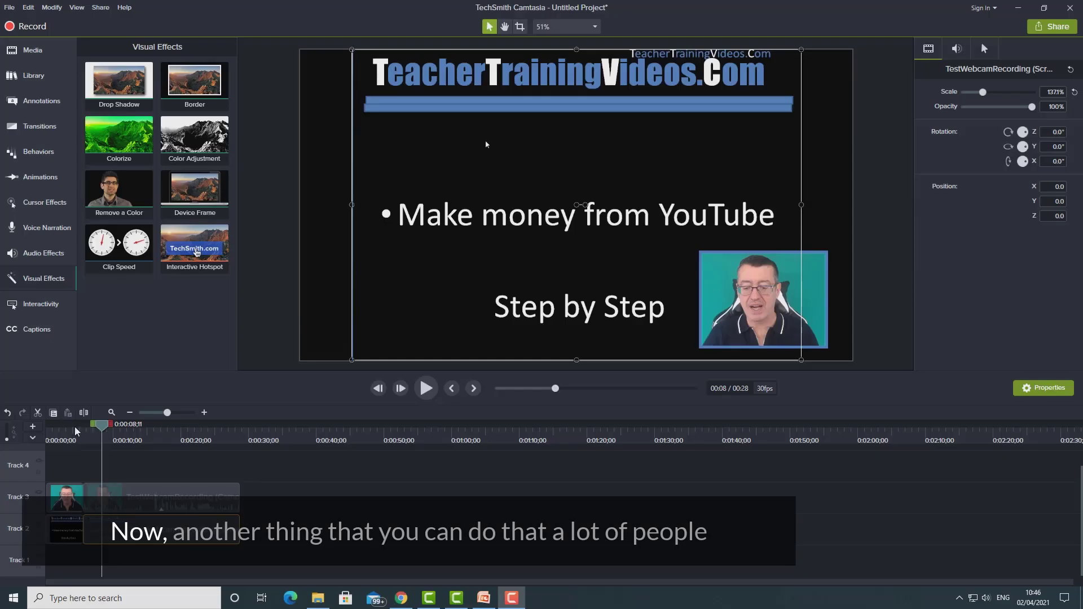
- Use Separate Audio and Video on the Track 3 webcam clip, moving its audio to Track 4
click(142, 503)
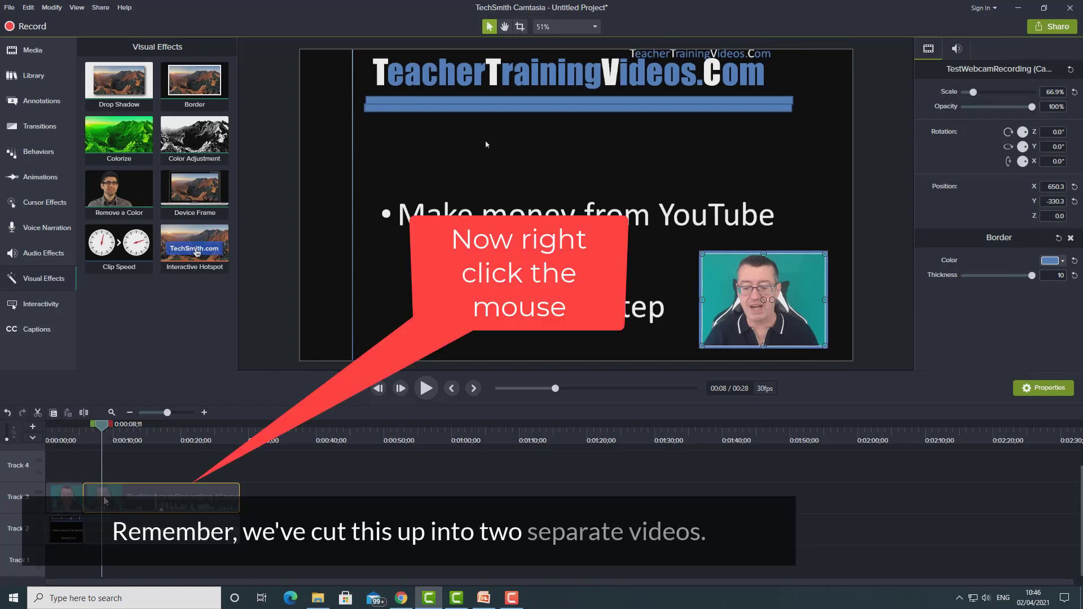
right_click(166, 502)
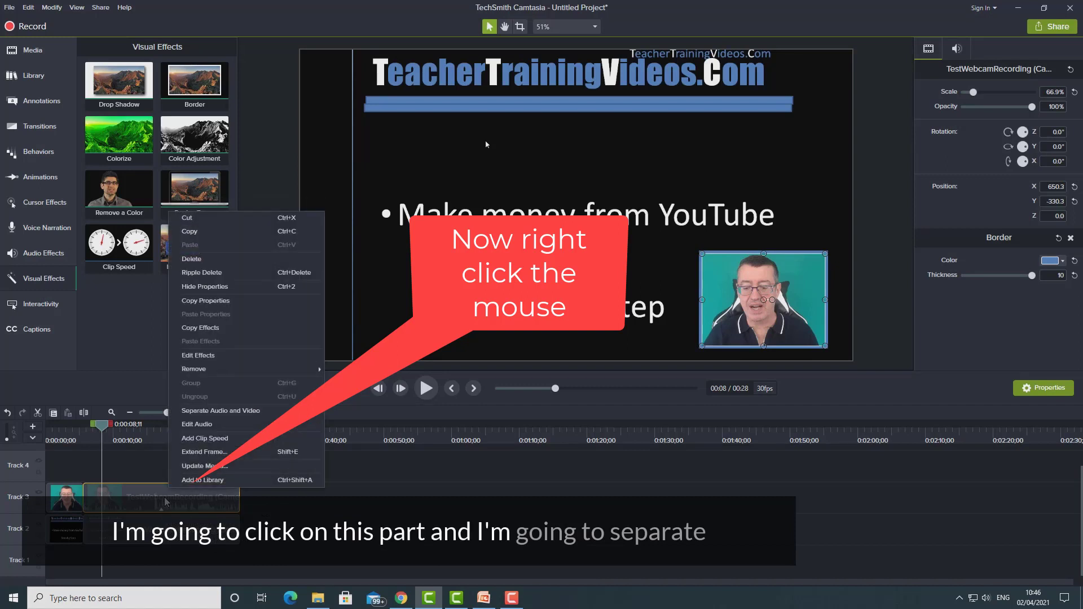
click(238, 412)
click(199, 472)
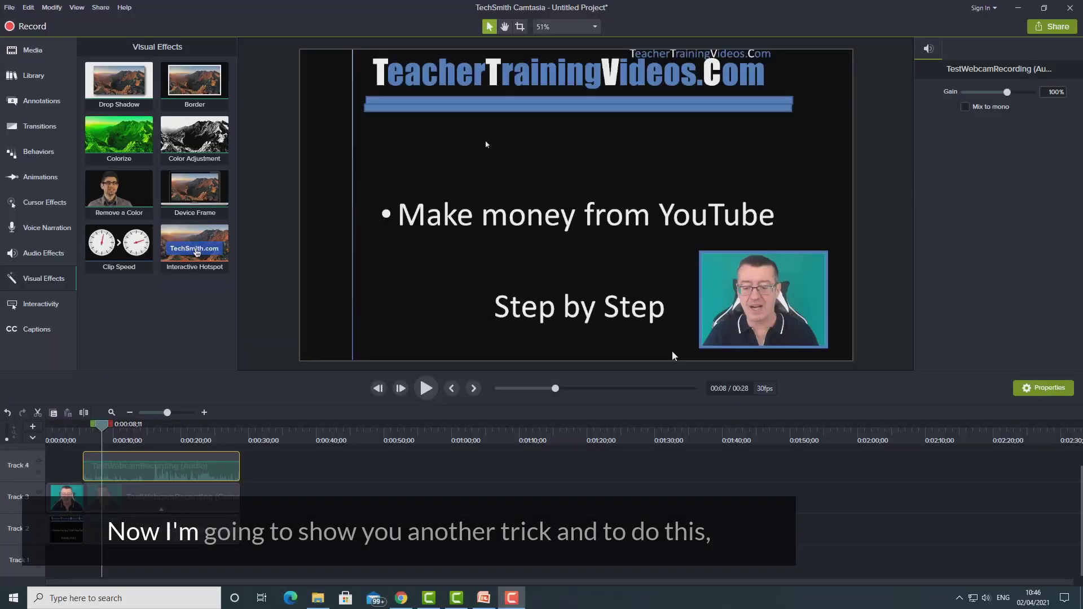
- Delete every clip from the timeline and add TestWebcamRecording from the Media Bin
click(467, 509)
key(ctrl+a)
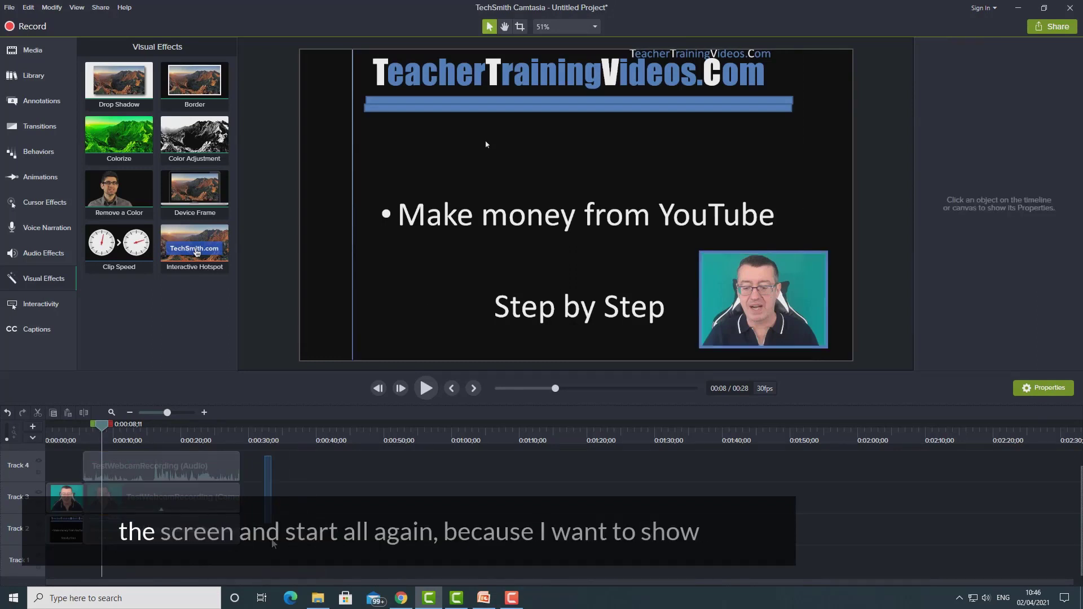
key(Delete)
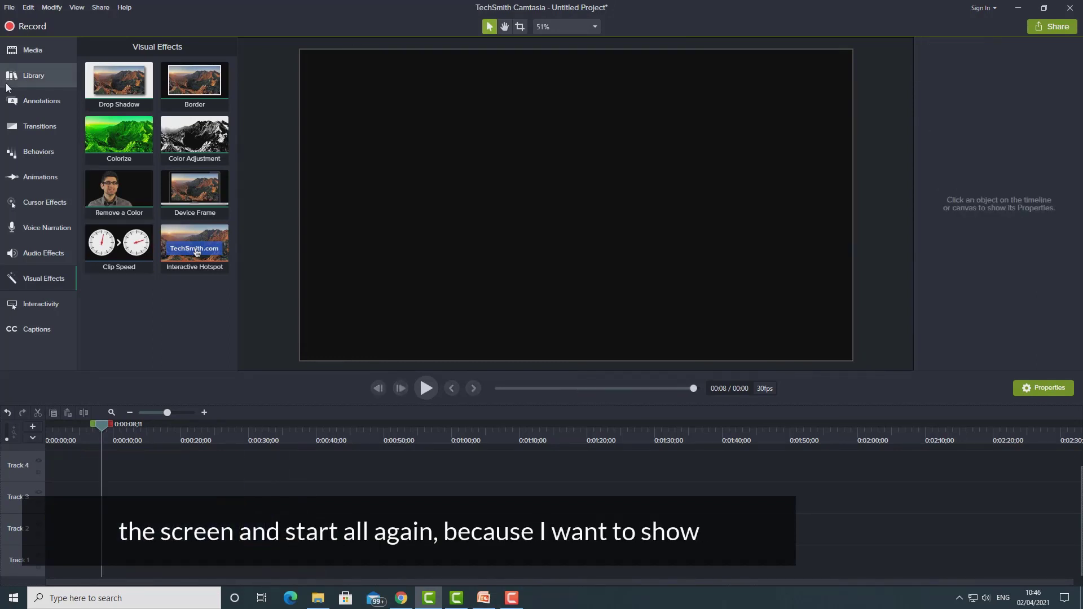
click(25, 51)
drag(119, 87, 54, 515)
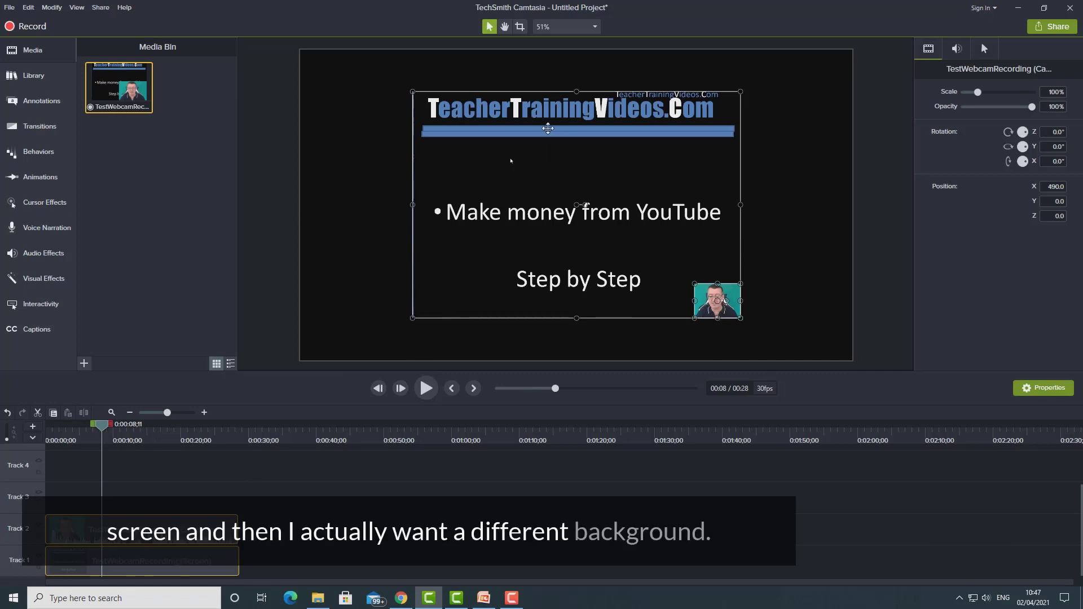
- Delete the Track 1 slide clip and enlarge the webcam to 55.4% at X 620.7, Y -310.9
click(407, 338)
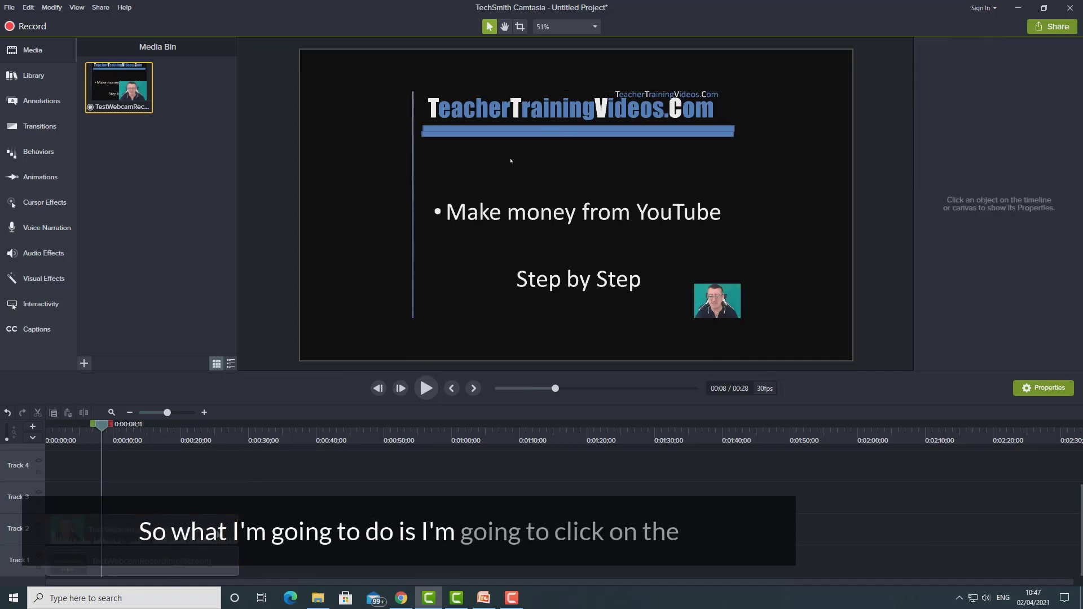
click(181, 568)
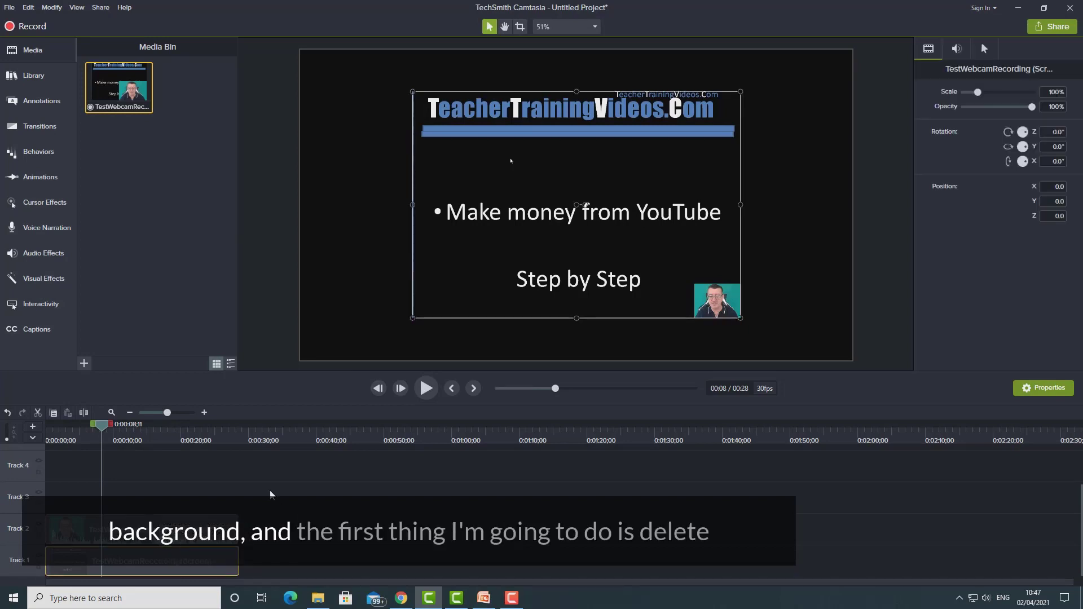
key(Delete)
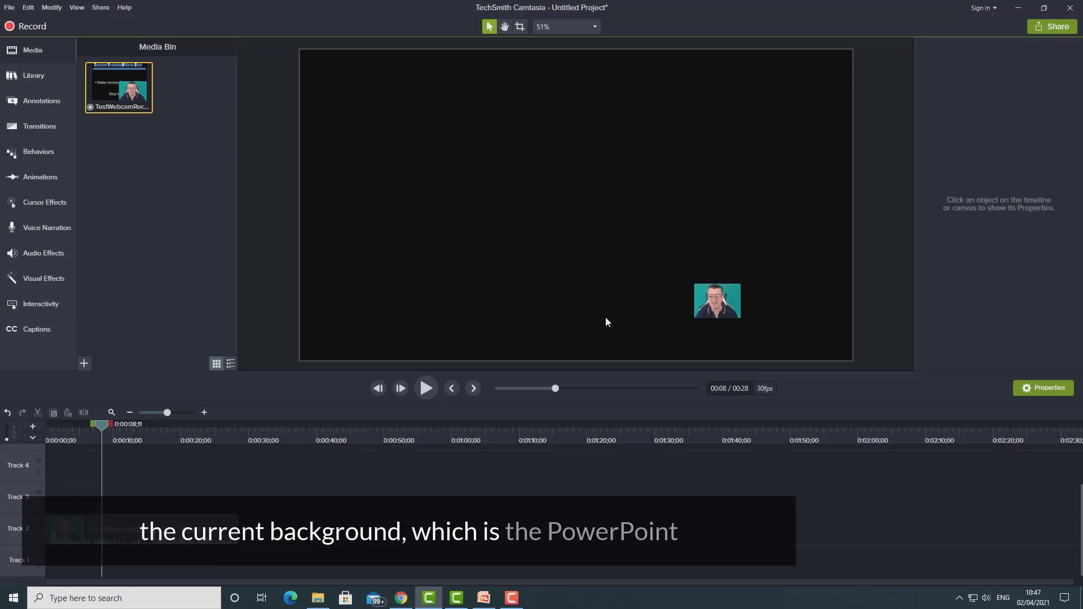
click(722, 300)
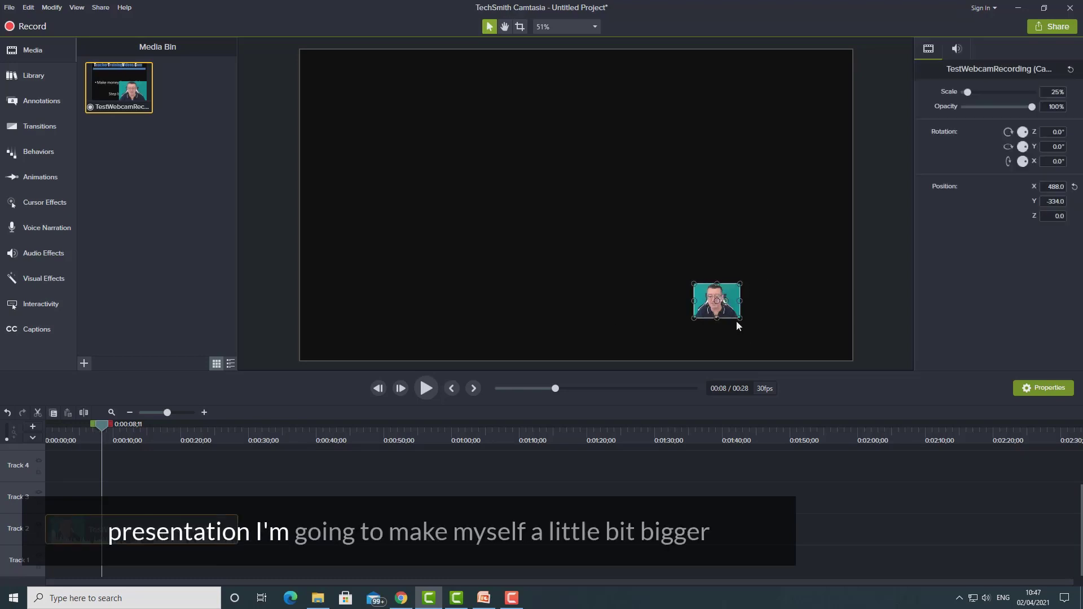
drag(739, 320, 784, 304)
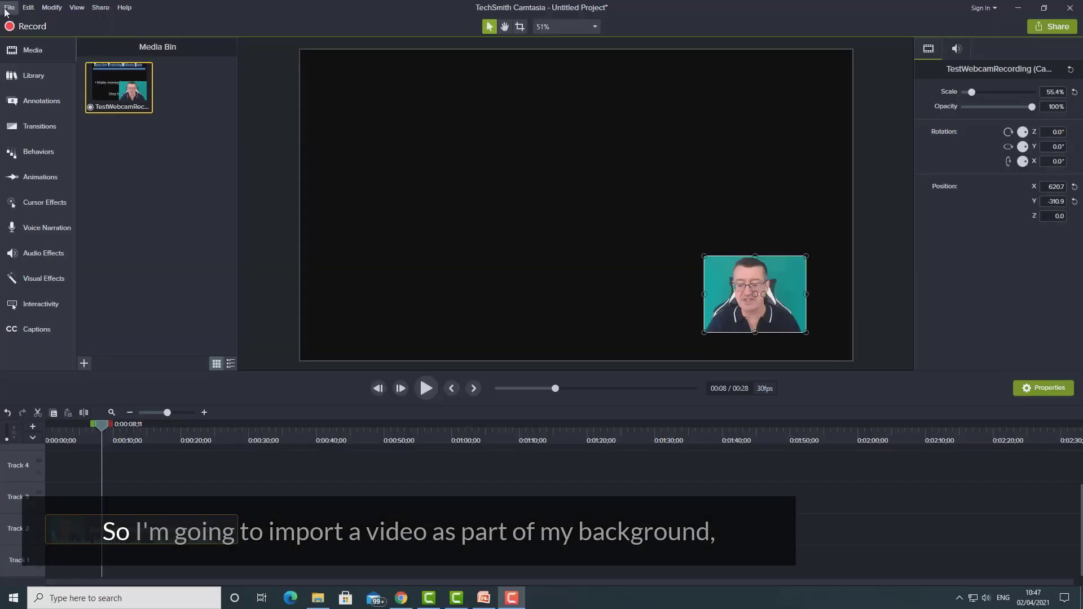
- Import MotionGraphicEarthBlueLight from Pictures > MotionBackgrouds via File > Import > Media
click(7, 9)
mouse_move(34, 133)
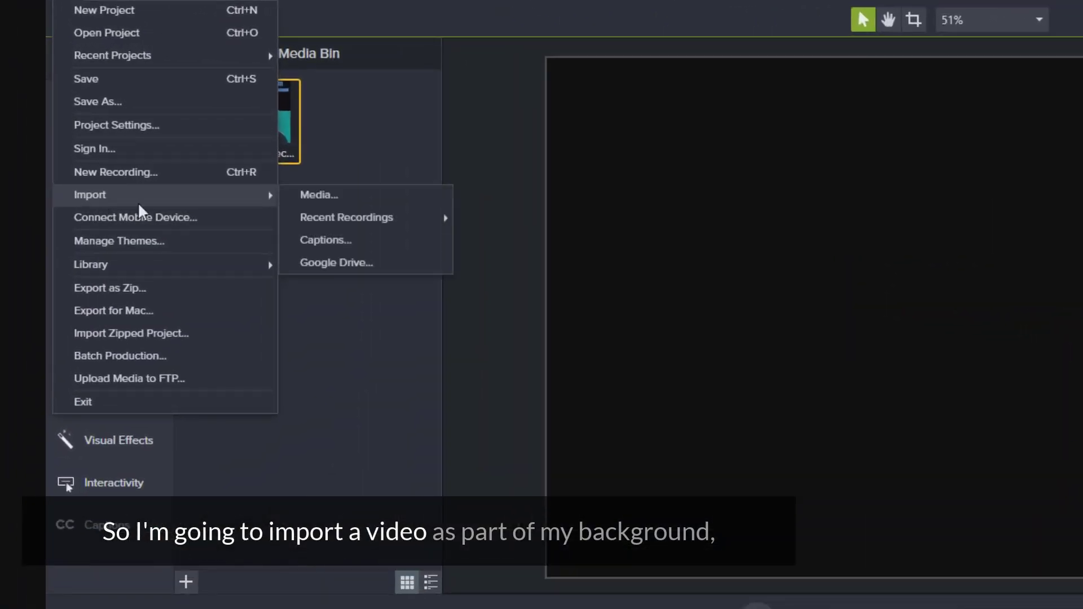
click(346, 198)
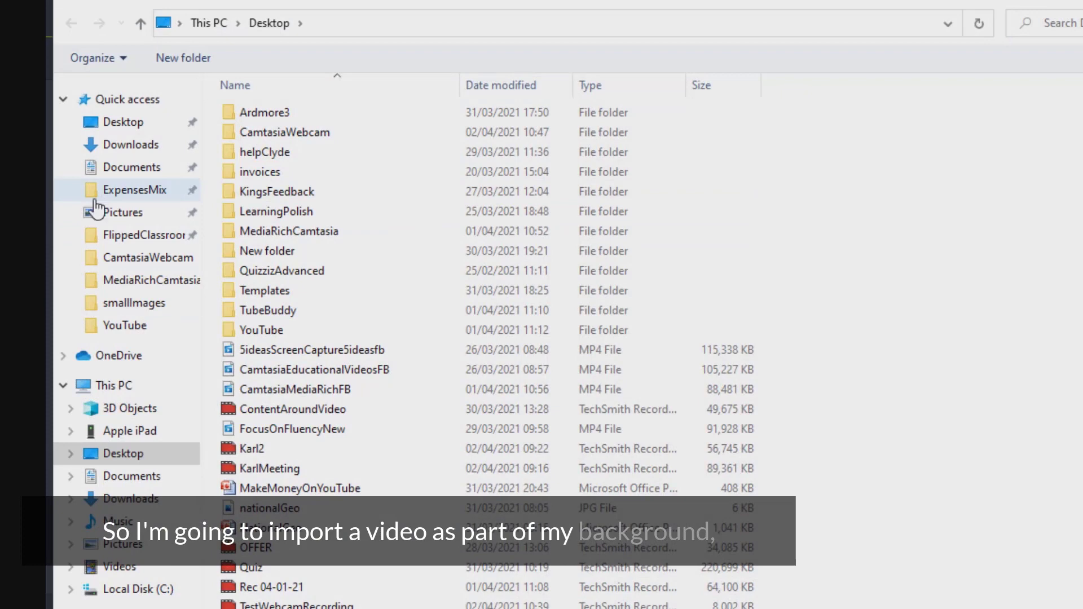
click(122, 213)
click(271, 264)
double_click(271, 264)
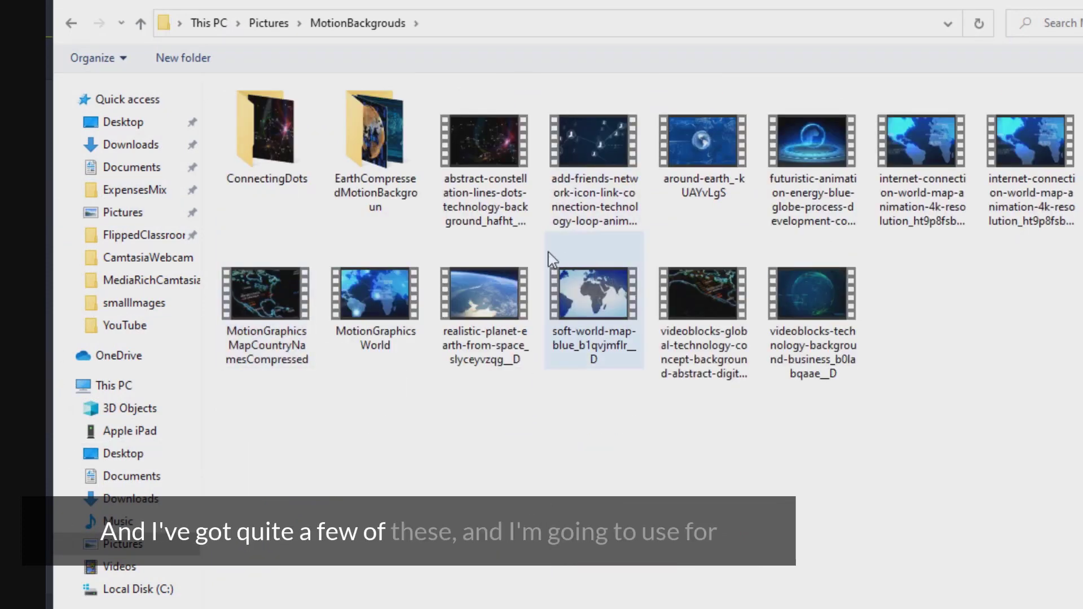
click(928, 129)
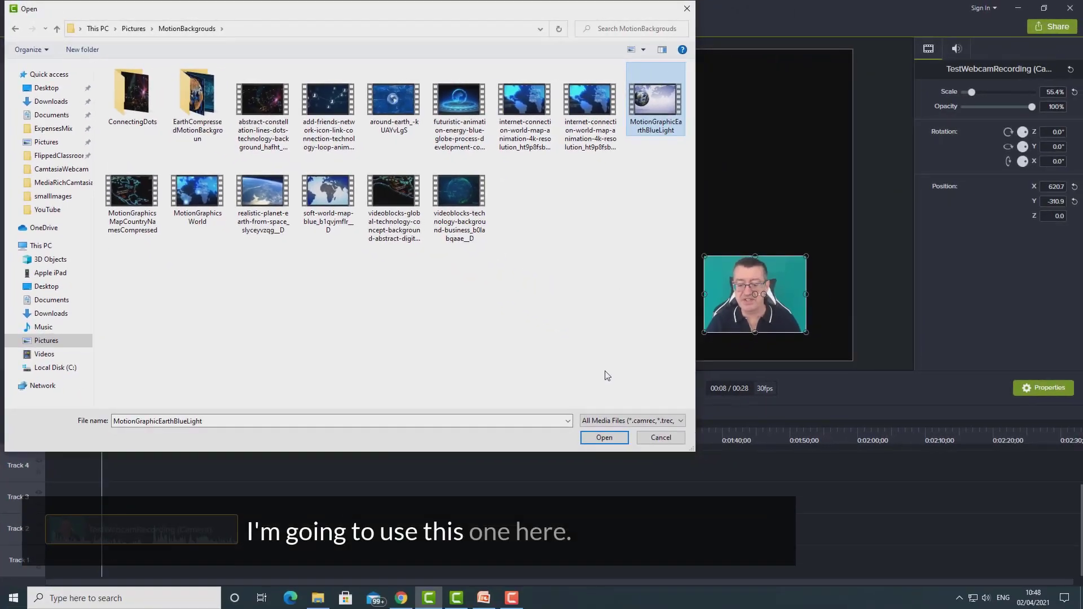
click(610, 433)
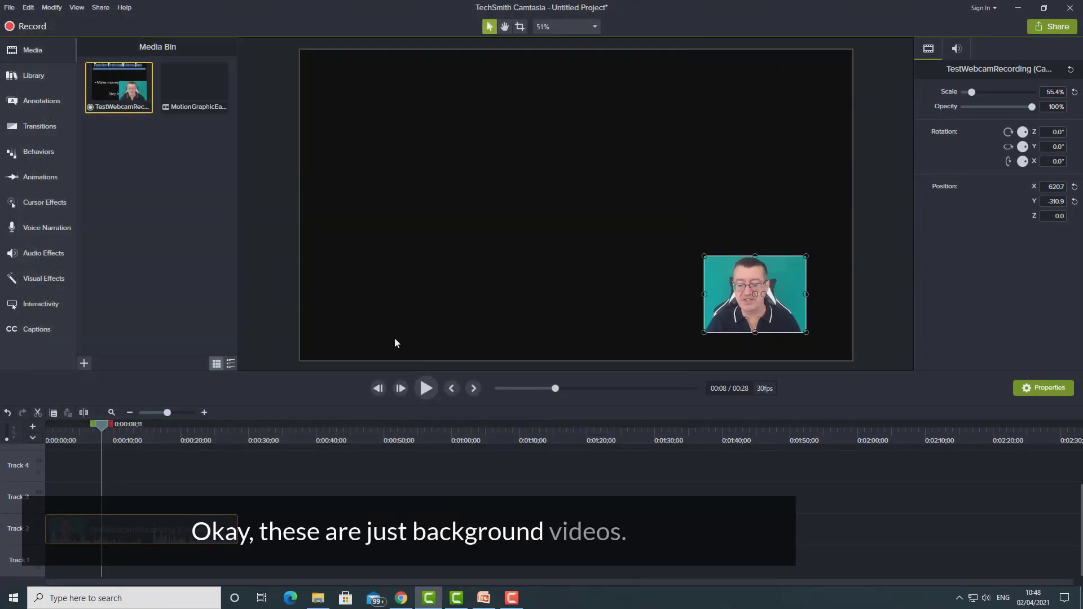
- Put the earth video on Track 1 scaled to fit, and enlarge the webcam to 97.4%
drag(214, 101, 20, 574)
right_click(579, 184)
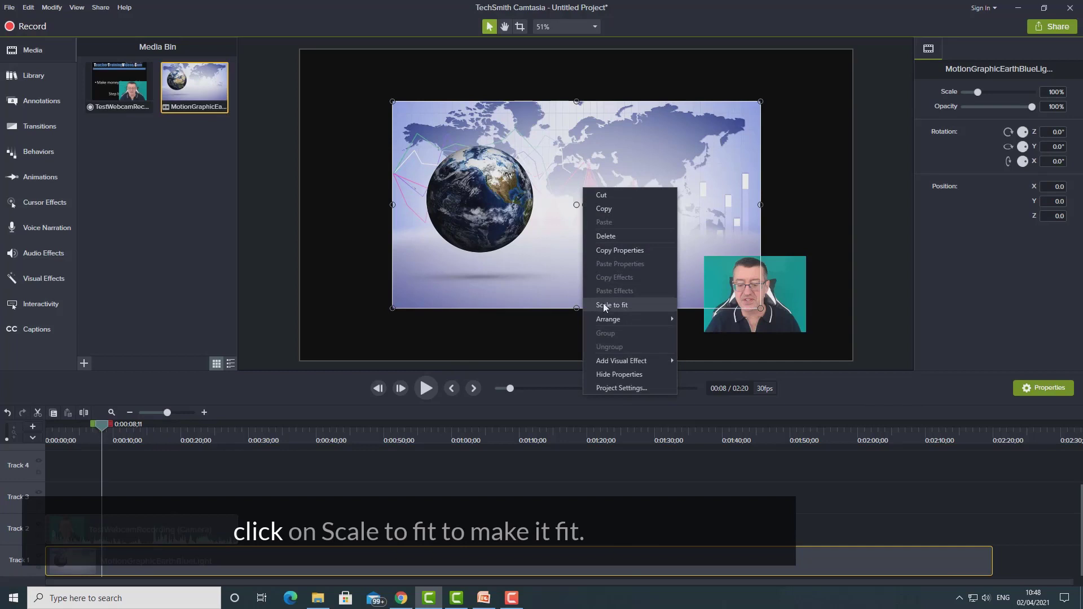
click(609, 304)
click(806, 263)
drag(703, 256, 720, 293)
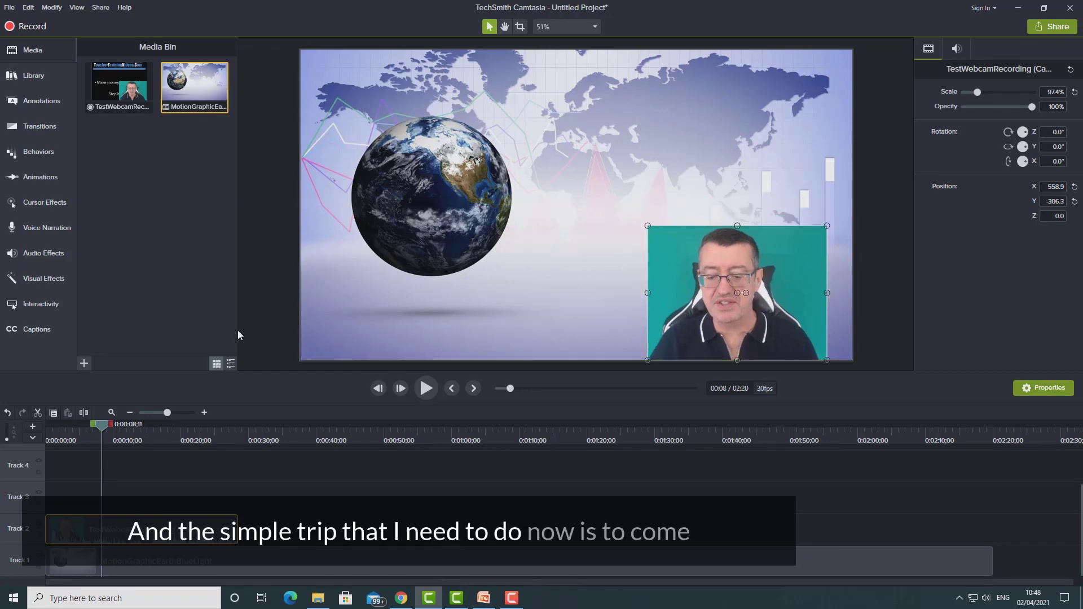
- Apply Remove a Color to the webcam, sampling the teal backdrop, with 15% tolerance
click(36, 281)
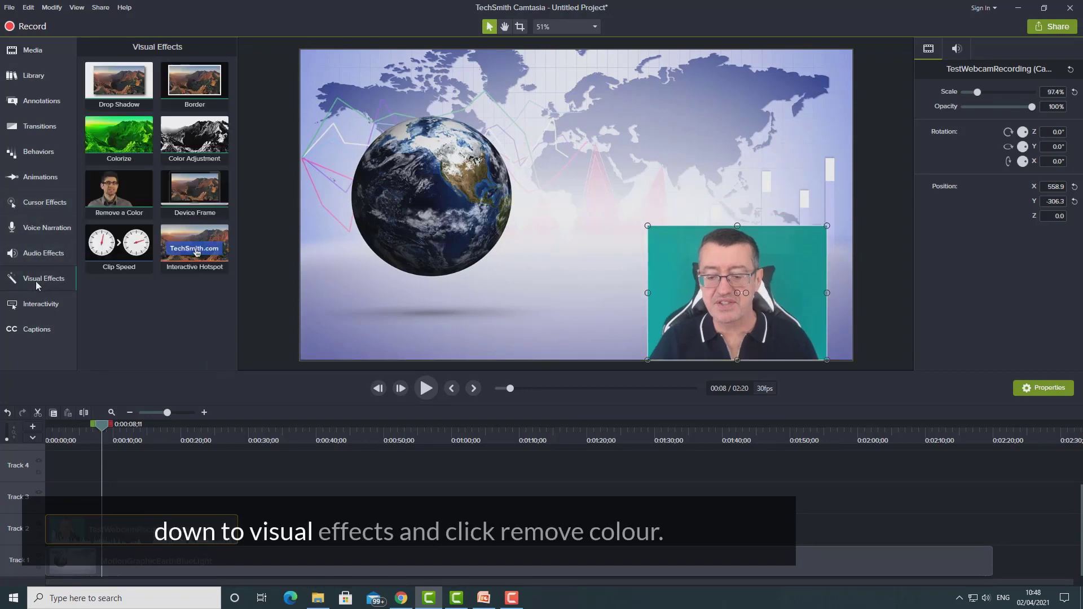
drag(118, 192, 781, 294)
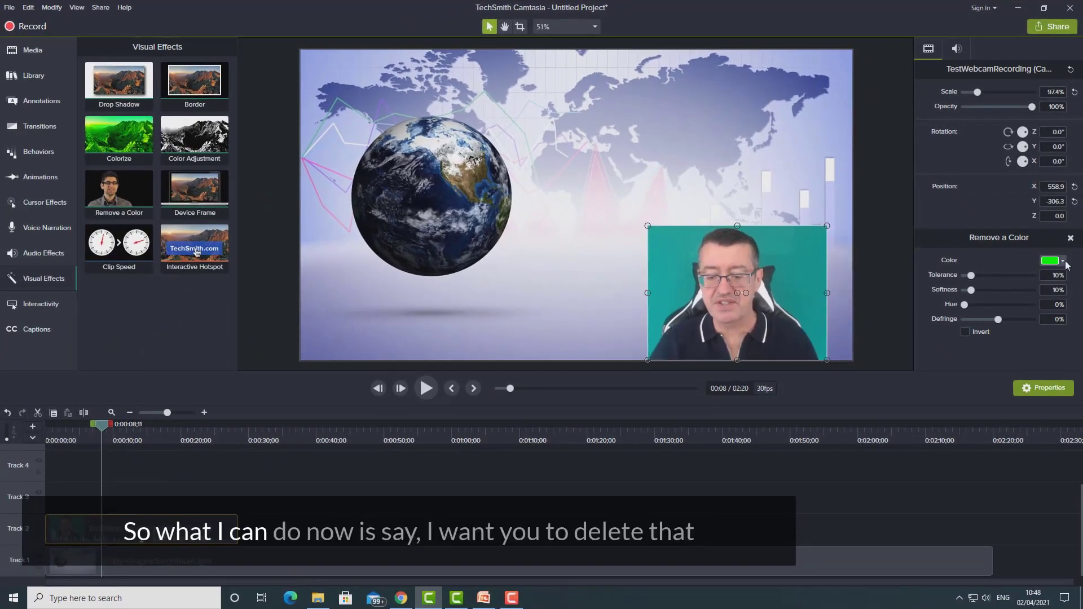
click(1063, 261)
click(1061, 290)
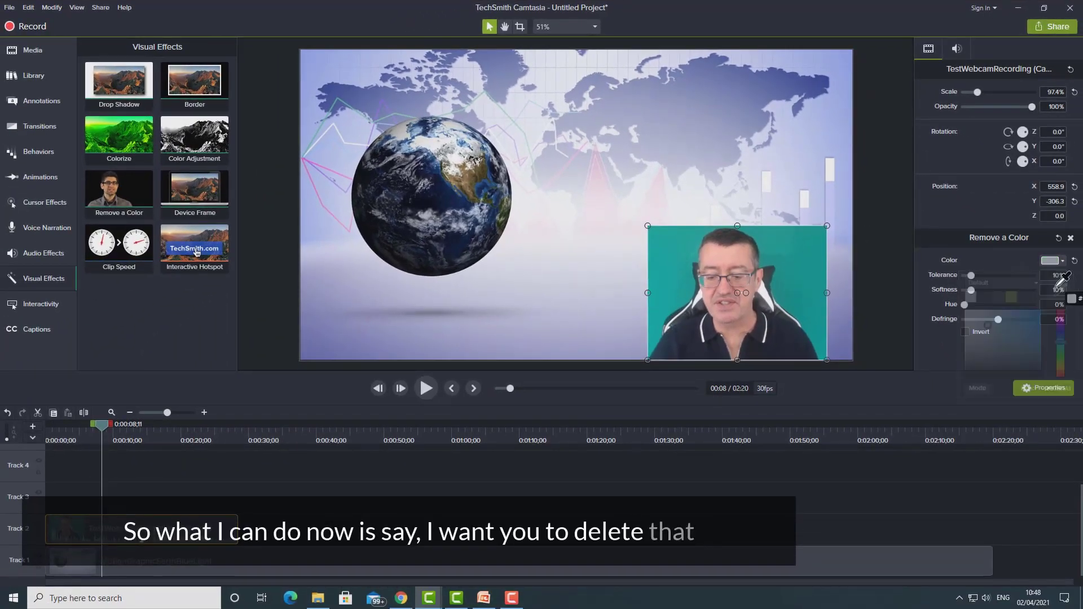
click(779, 293)
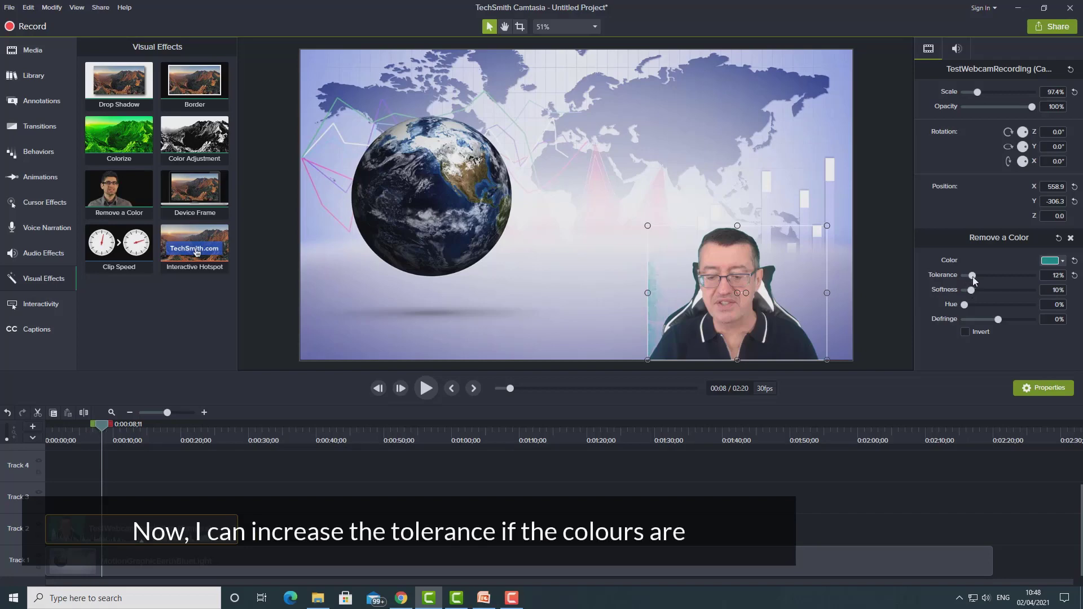
drag(972, 276, 974, 277)
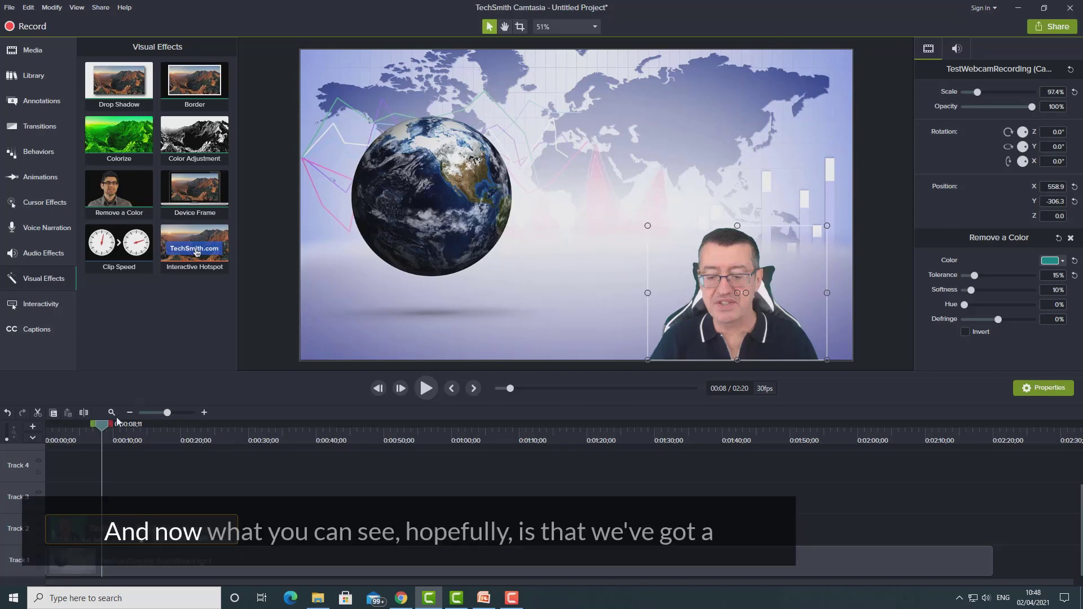
drag(93, 427, 46, 427)
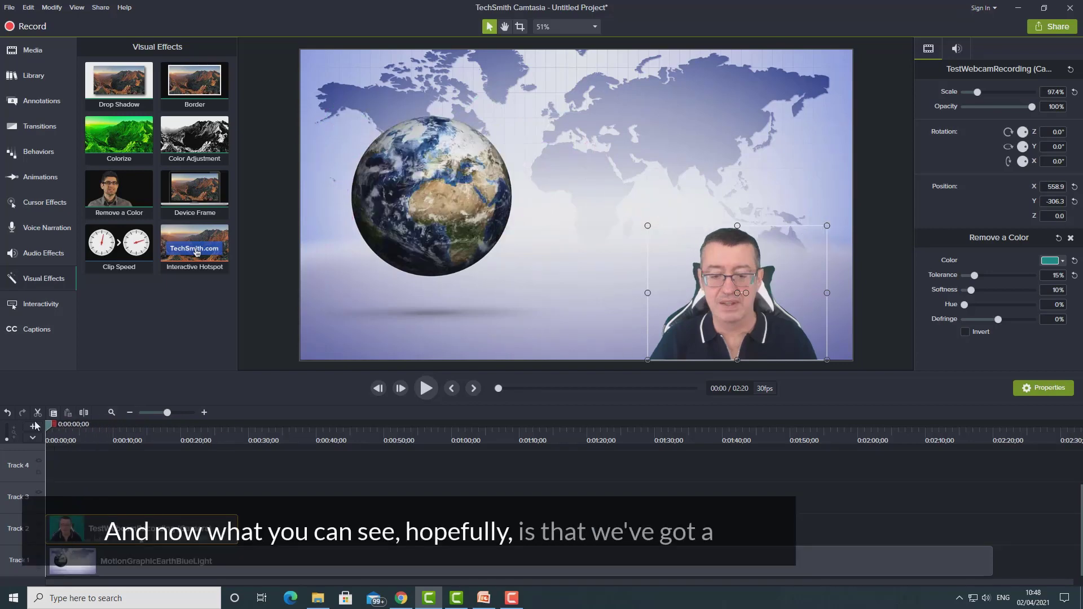
- Preview the video, move the keyed presenter to the canvas's centre-left, and replay to check
click(426, 388)
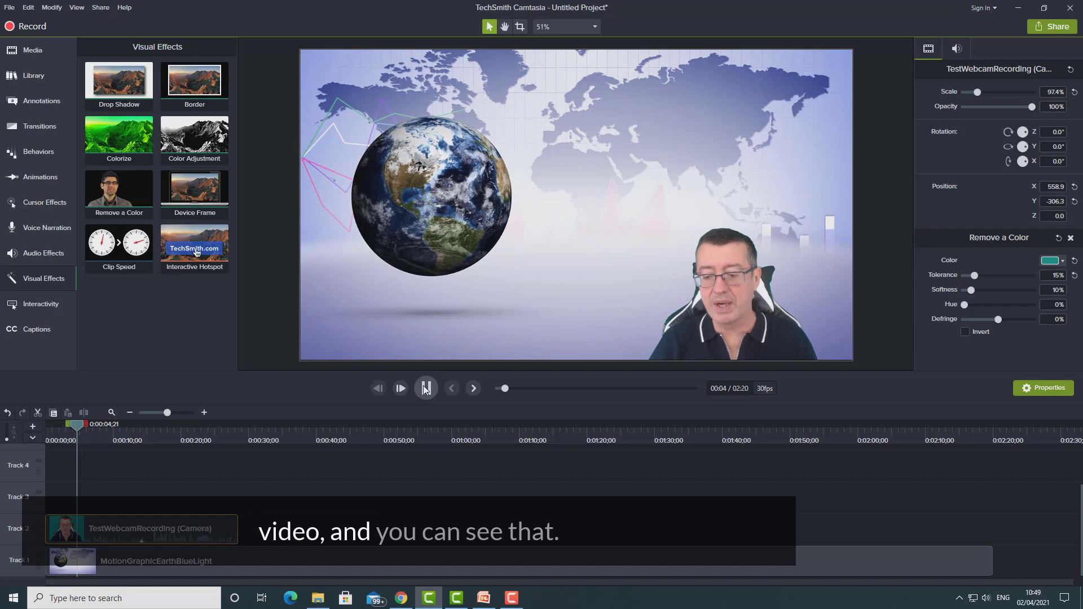
click(426, 388)
drag(720, 305, 445, 334)
click(427, 388)
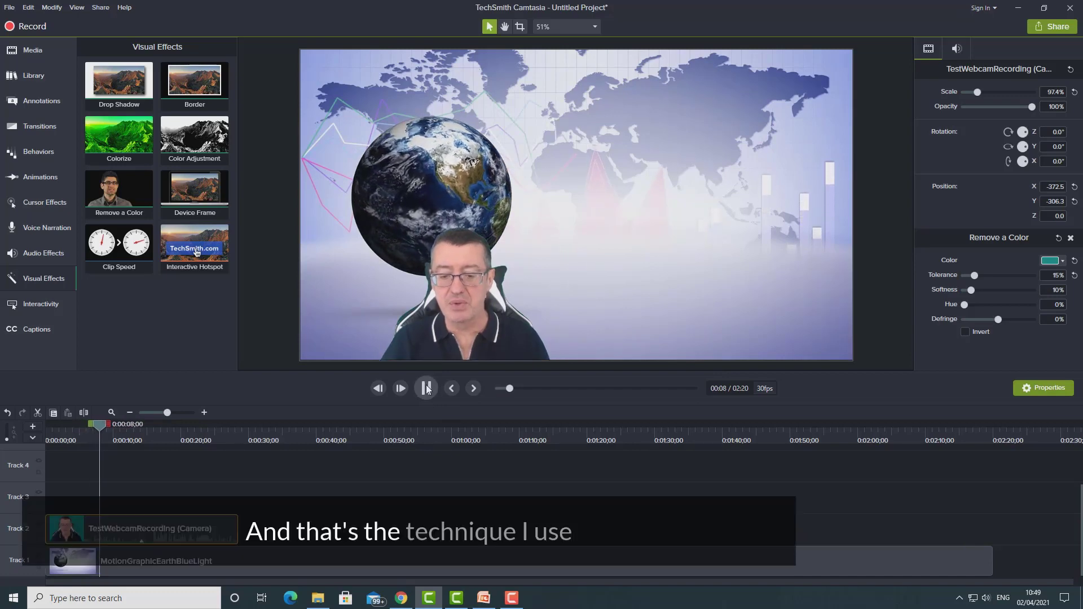
click(427, 388)
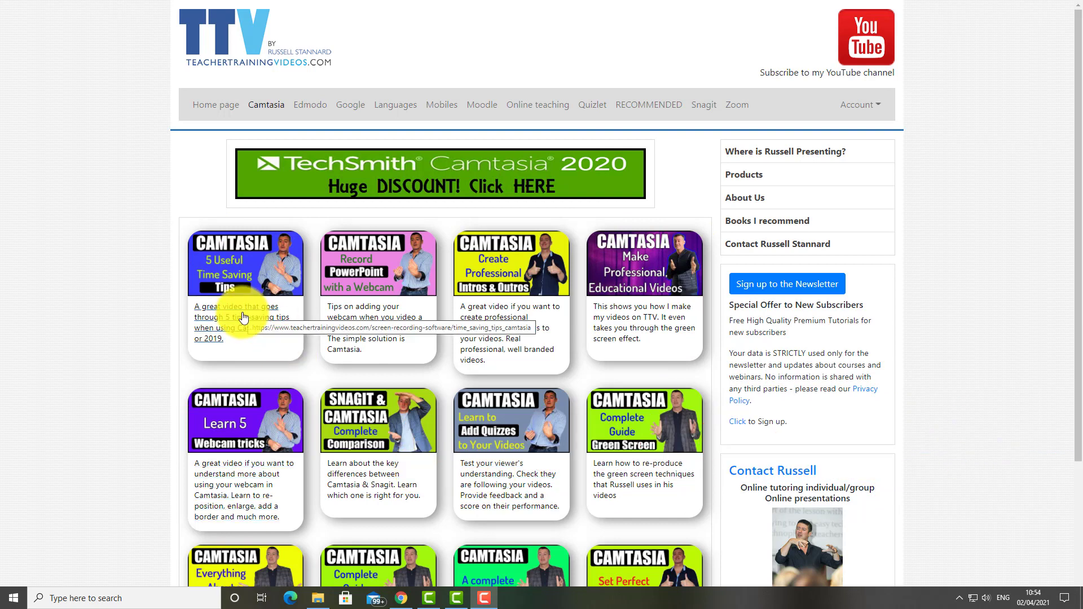
- Open the TechSmith Camtasia 2020 Huge DISCOUNT page and scroll through its £155.43 offer
click(477, 183)
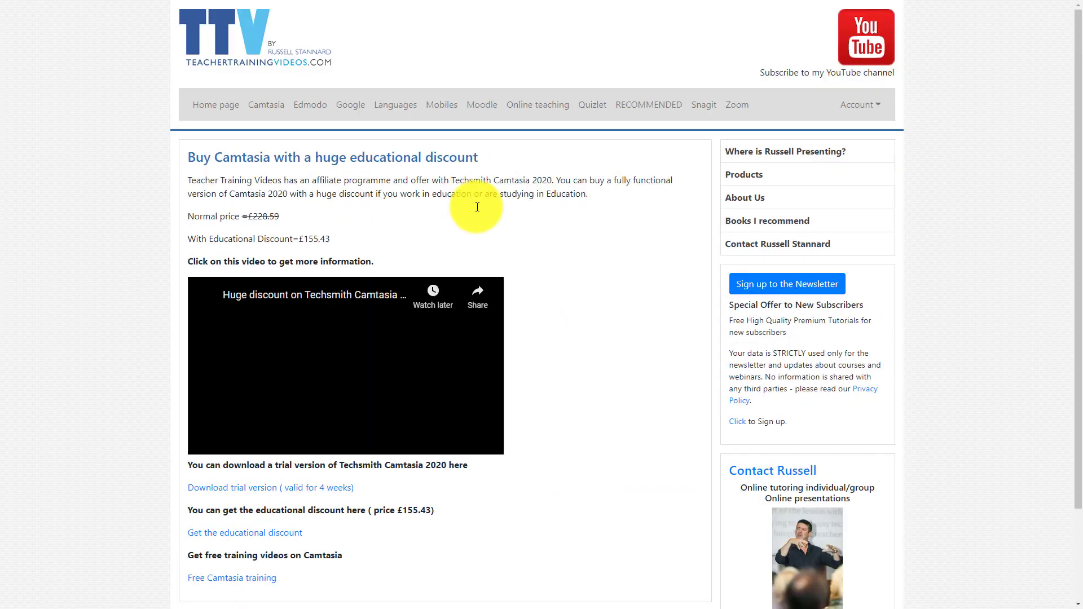
scroll(1046, 299, down, 1)
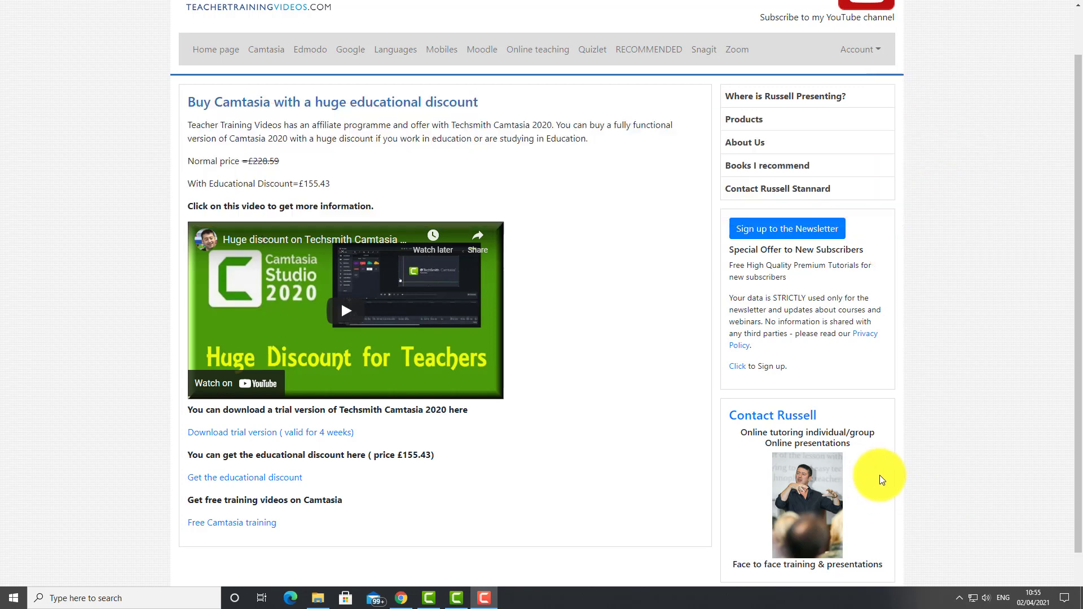
drag(1079, 225, 1080, 220)
scroll(1080, 219, up, 1)
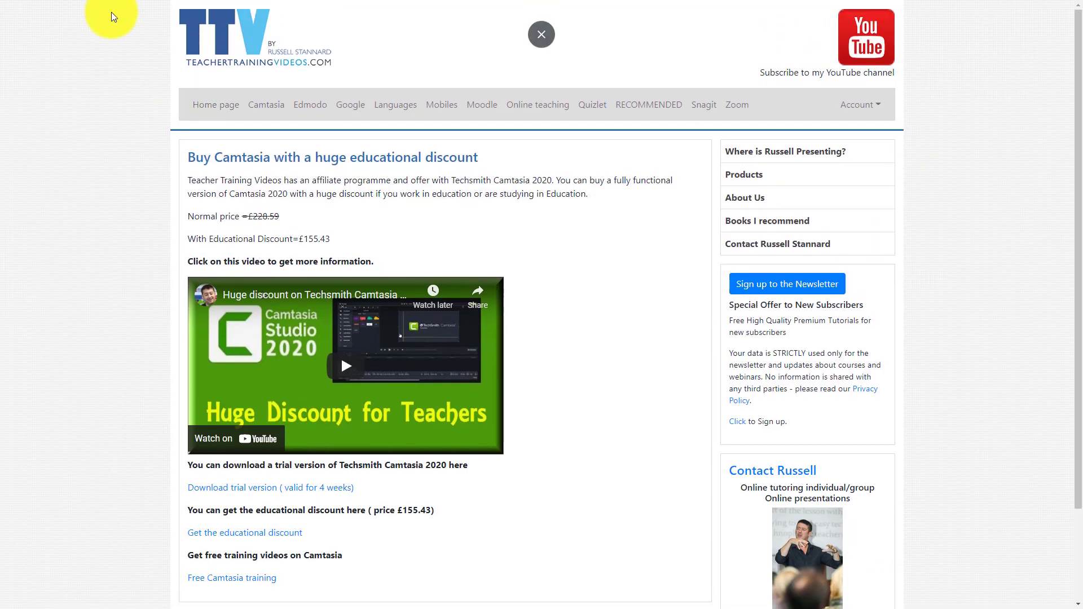